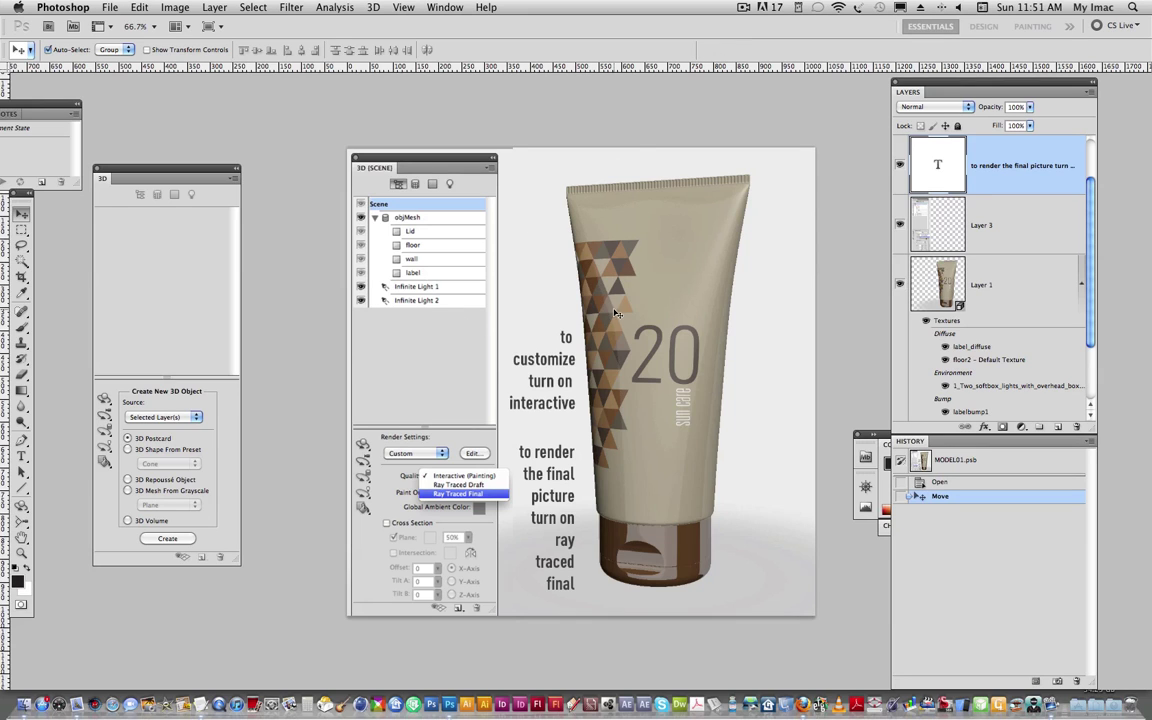
# Step: Select both instruction text layers together with Layer 3 in the Layers panel
pyautogui.click(612, 277)
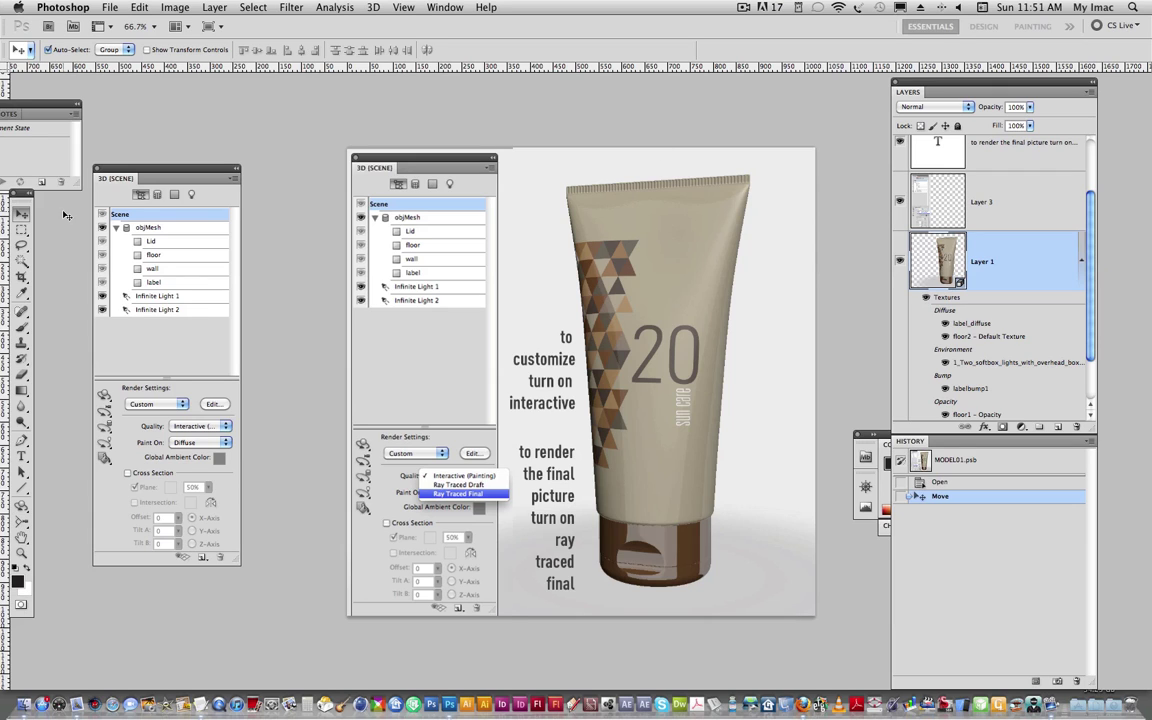
pyautogui.click(214, 426)
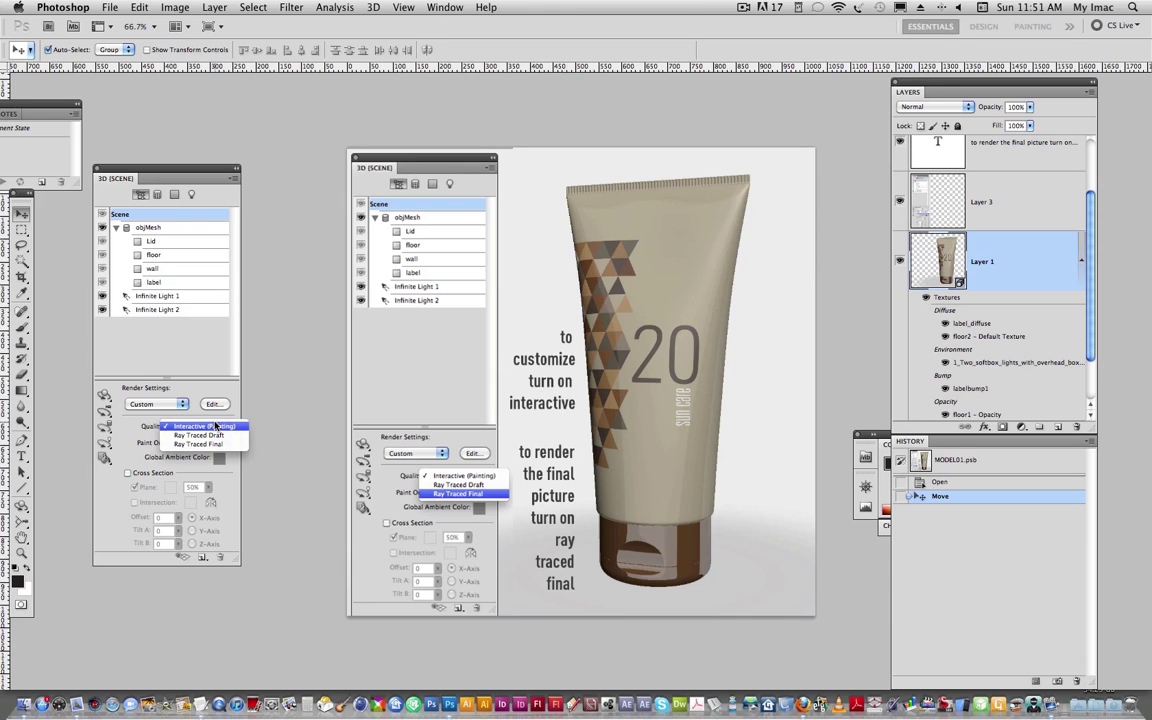
pyautogui.click(262, 380)
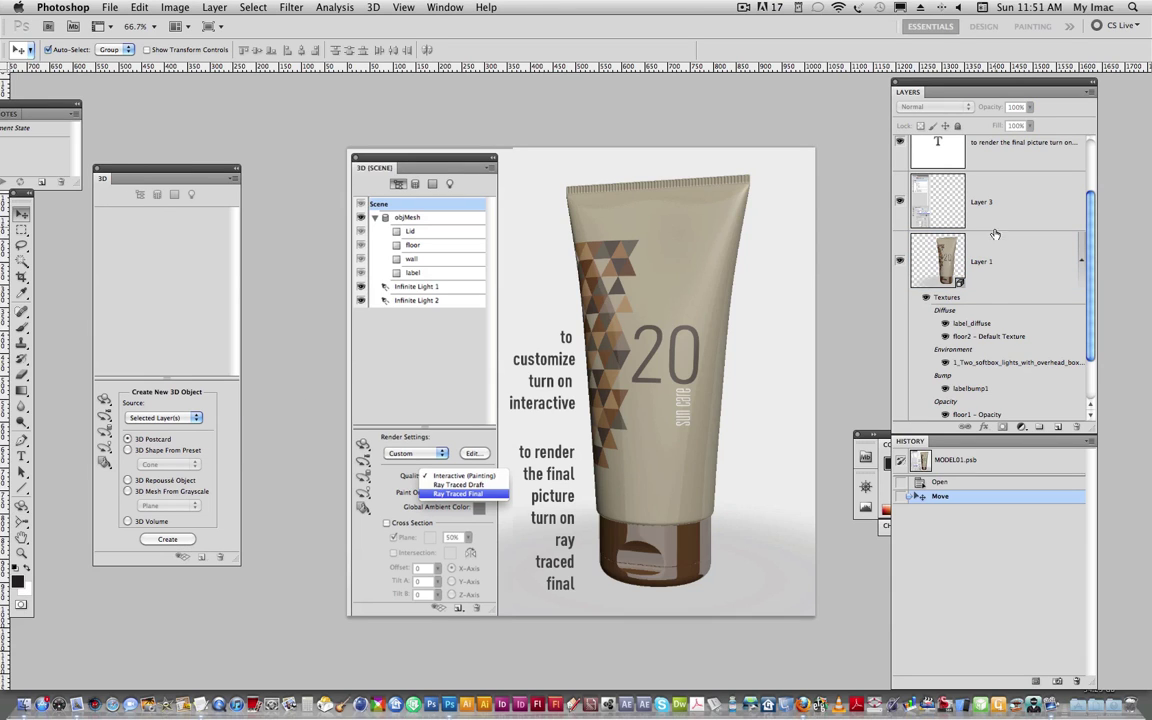
pyautogui.scroll(2, 995, 234)
pyautogui.scroll(2, 995, 230)
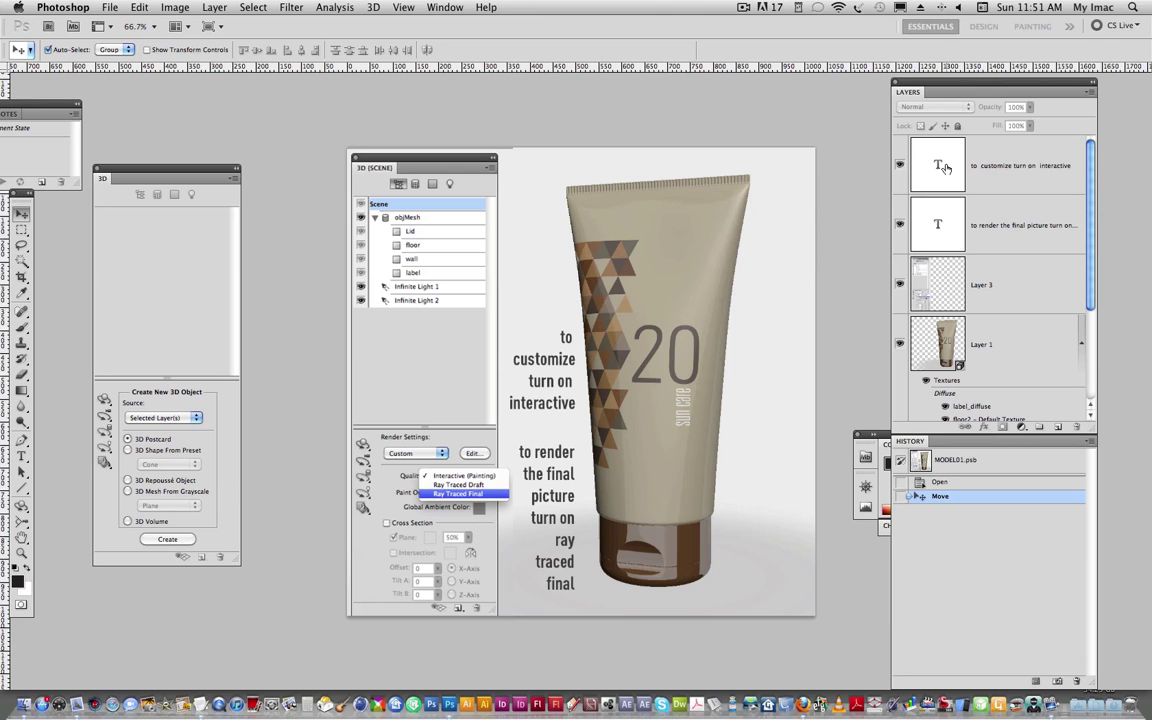
pyautogui.click(945, 167)
pyautogui.keyDown('shift'); pyautogui.click(1014, 273); pyautogui.keyUp('shift')
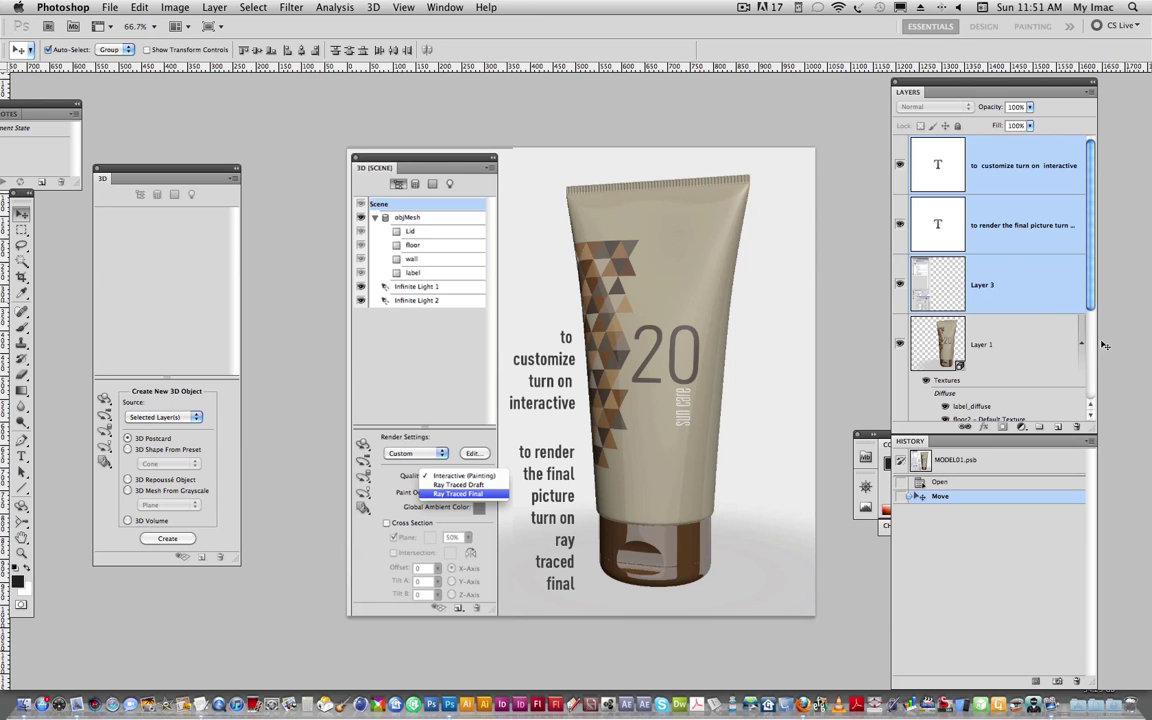
# Step: Delete the two text layers and Layer 3, then hide Layer 2 to show transparency
pyautogui.click(1076, 427)
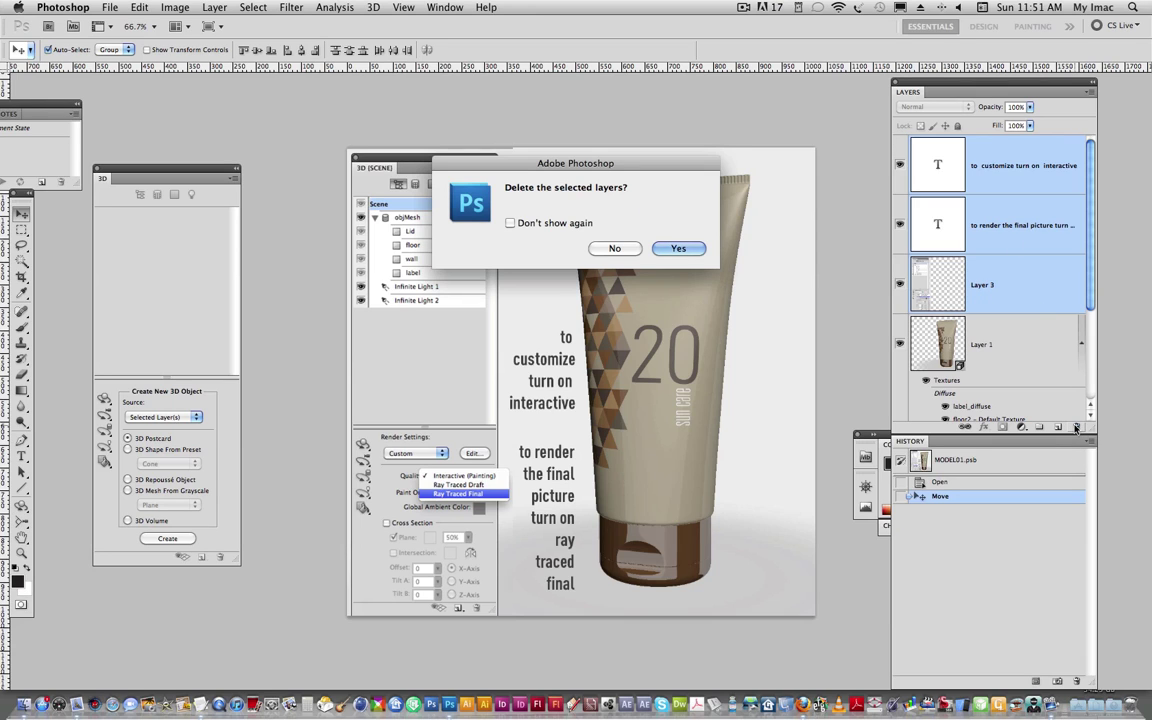
pyautogui.click(678, 248)
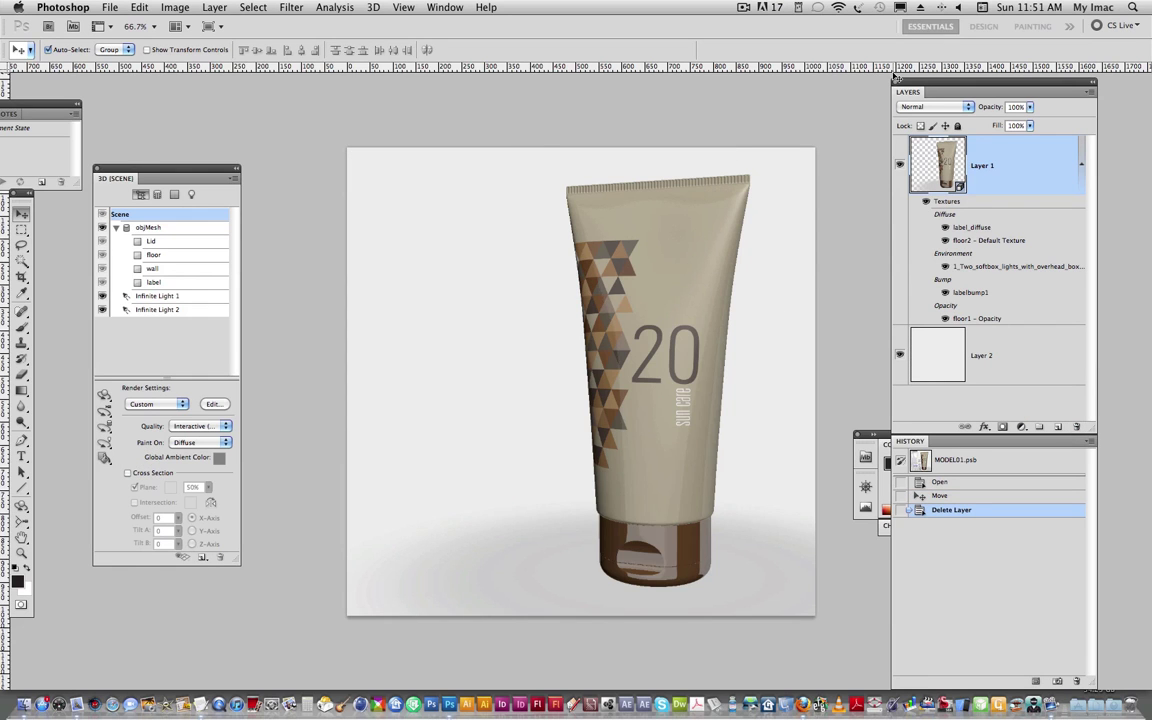
pyautogui.click(900, 356)
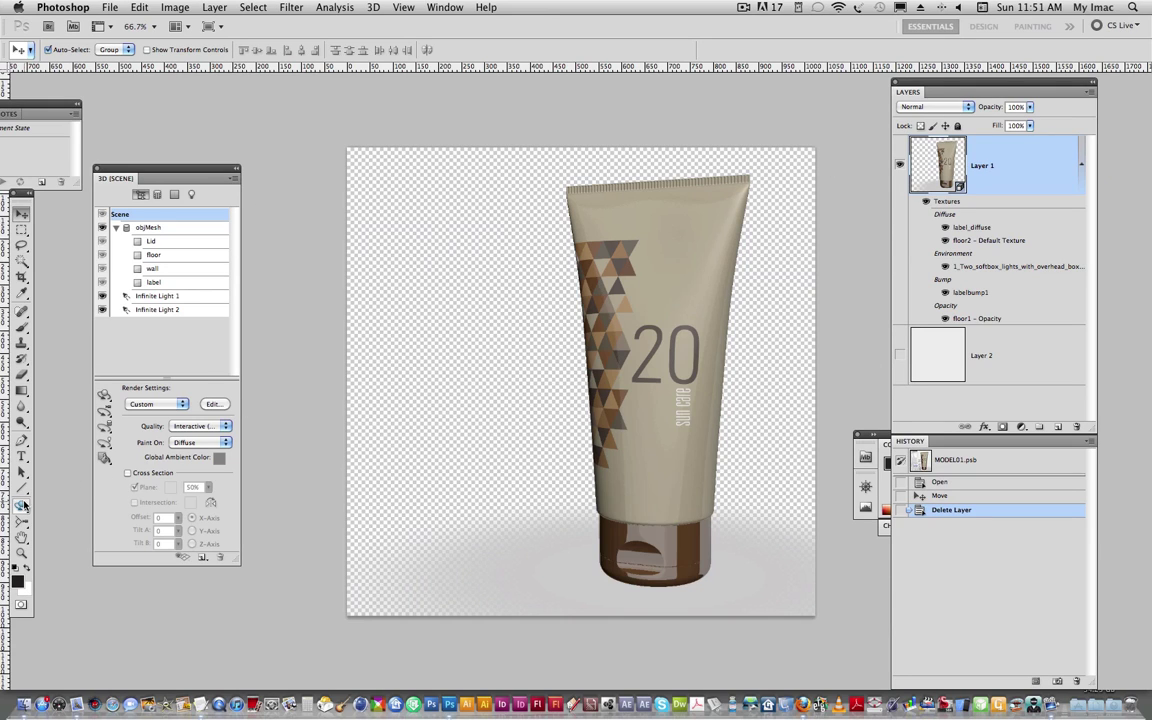
pyautogui.click(24, 505)
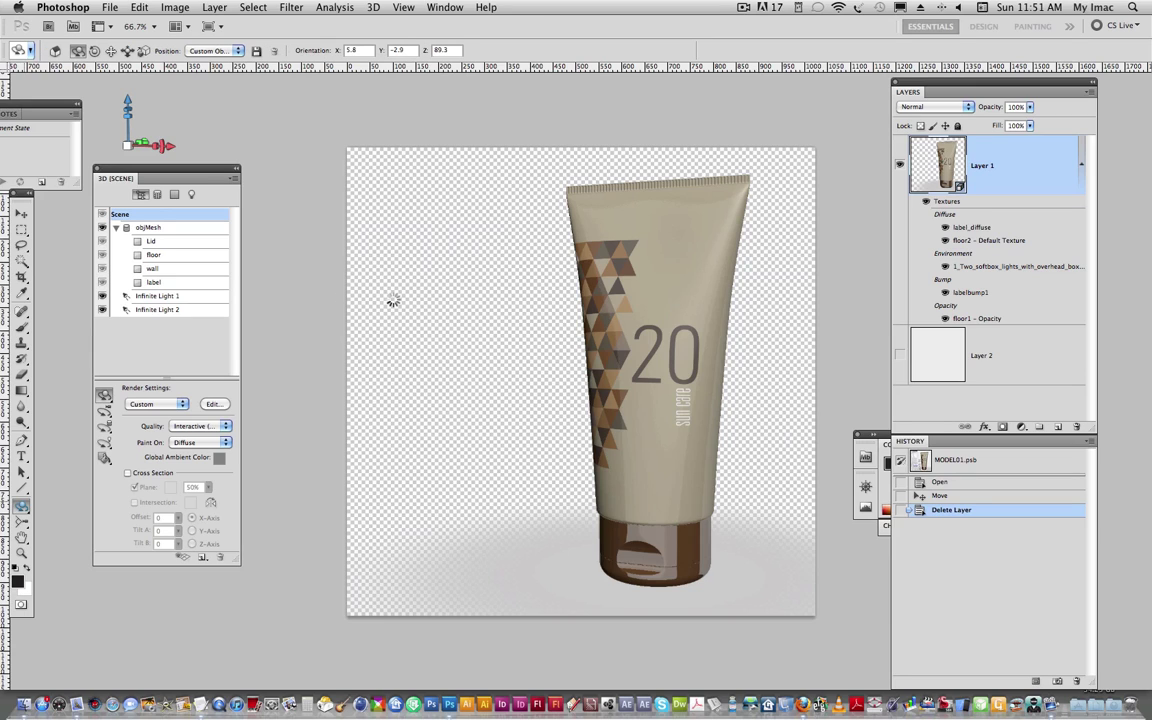
pyautogui.moveTo(170, 146)
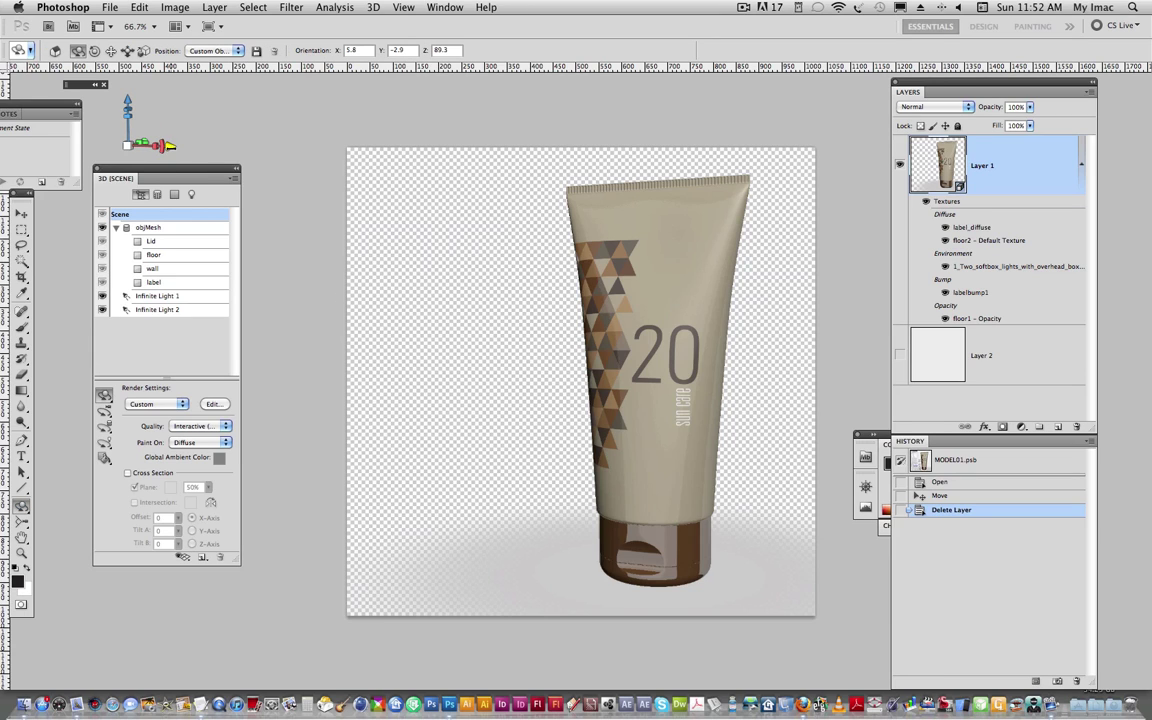
# Step: Drag the tube left and rotate it so more of the triangle label shows
pyautogui.moveTo(168, 146); pyautogui.dragTo(52, 145)
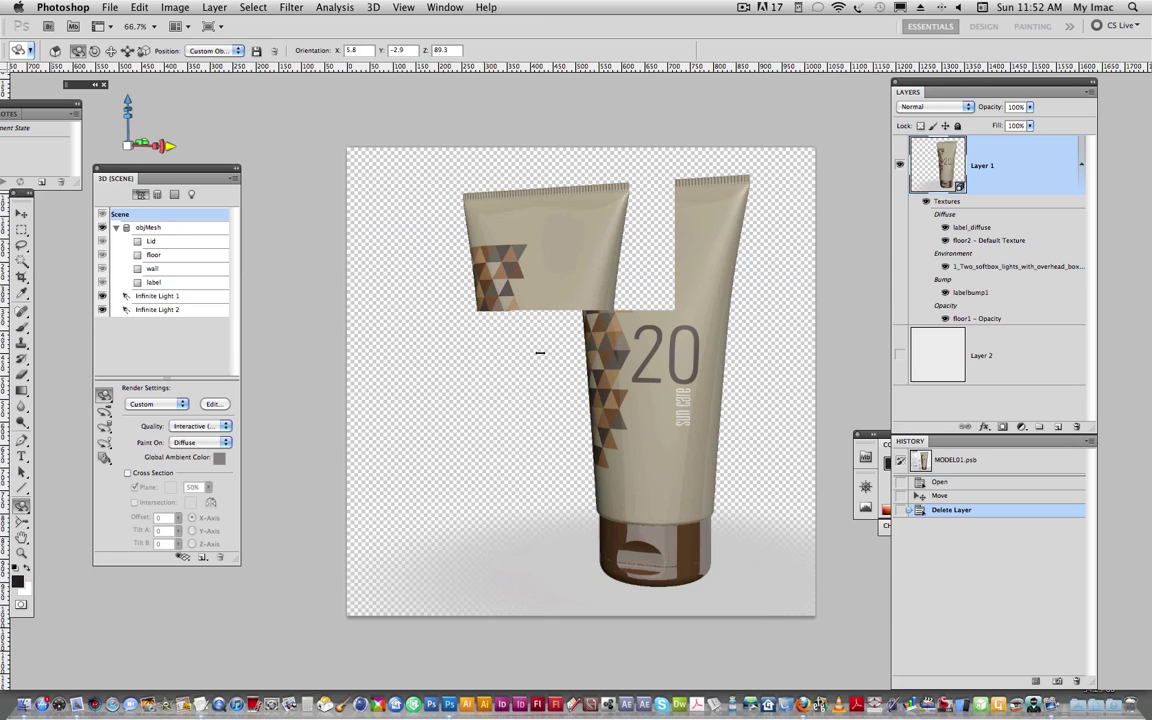
pyautogui.moveTo(540, 352); pyautogui.dragTo(489, 320)
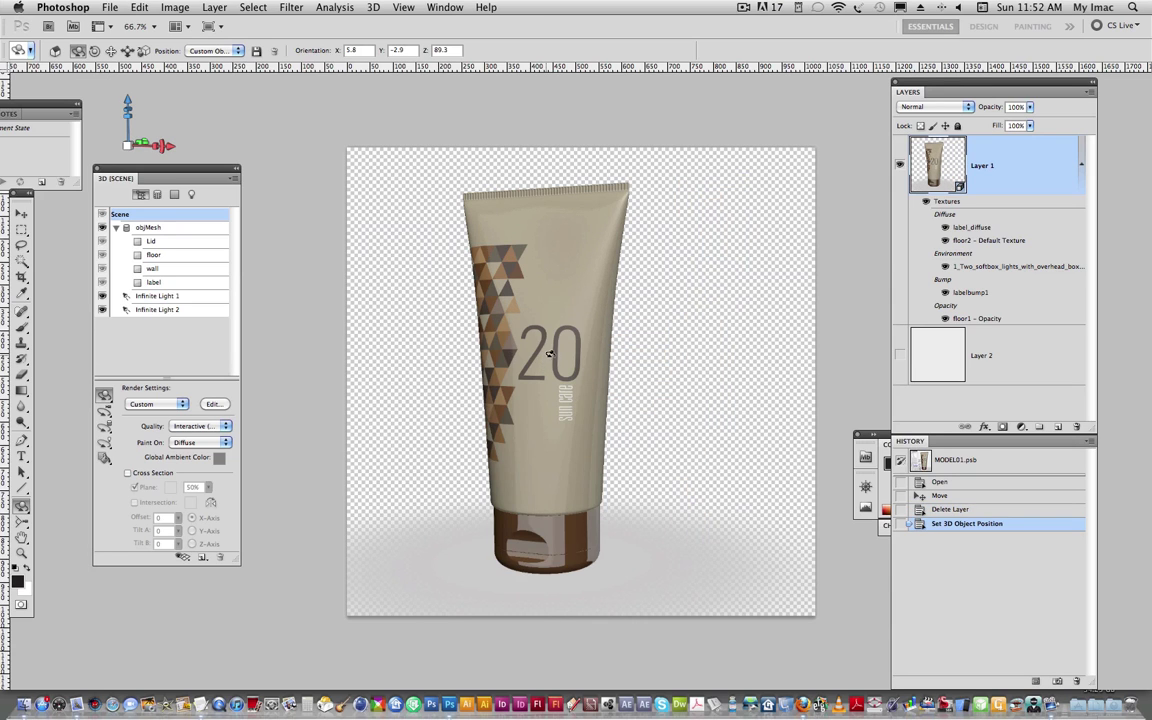
pyautogui.moveTo(556, 350)
pyautogui.mouseDown()
pyautogui.moveTo(619, 297)
pyautogui.moveTo(645, 340)
pyautogui.moveTo(669, 330)
pyautogui.mouseUp()
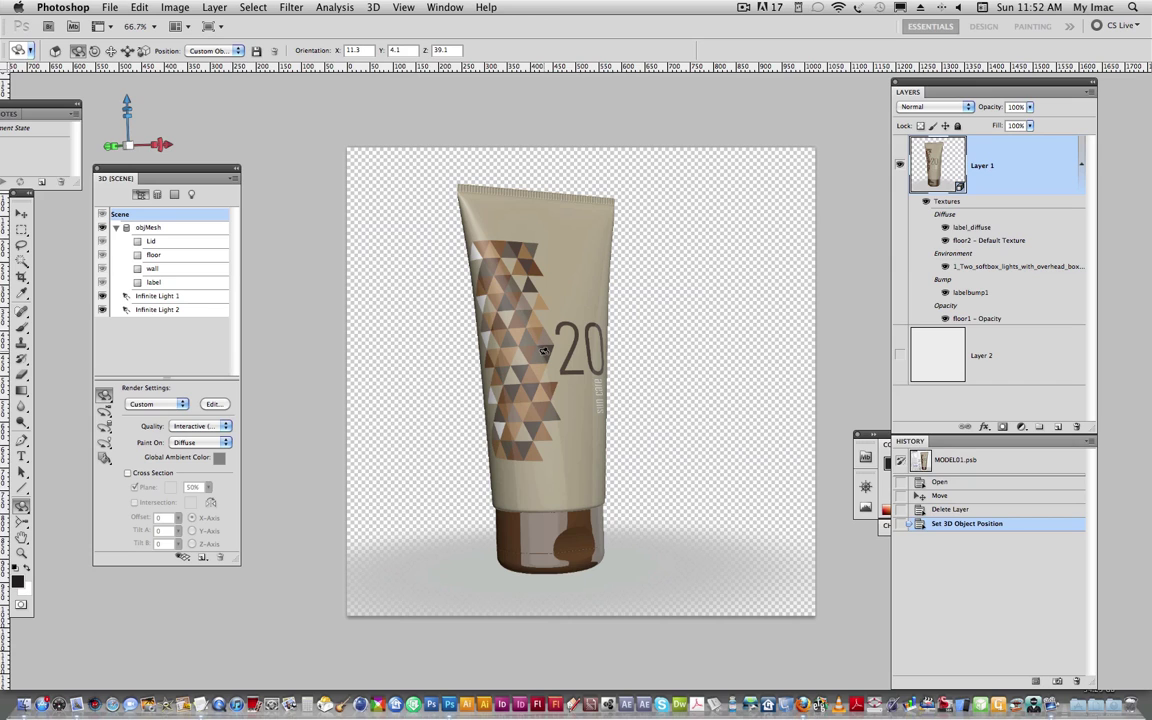
# Step: Rotate the tube upright and facing front, at orientation X 11.3, Y 4.1, Z 39.1
pyautogui.click(543, 350)
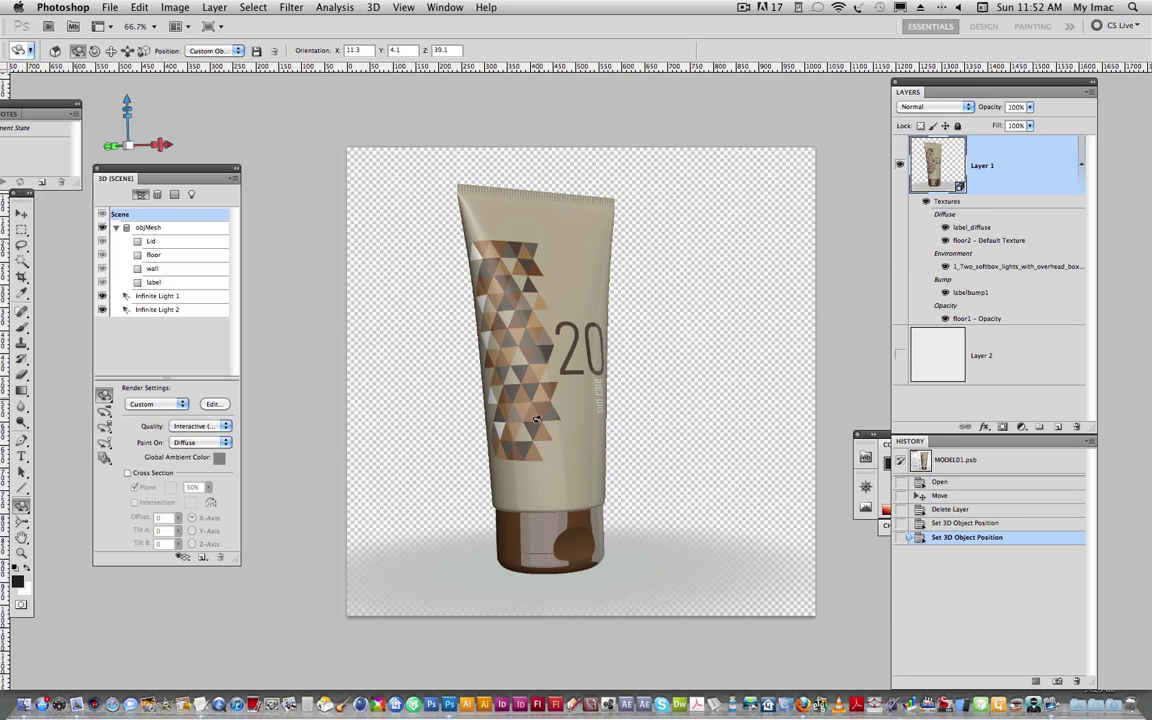
pyautogui.moveTo(537, 419)
pyautogui.mouseDown()
pyautogui.moveTo(527, 445)
pyautogui.moveTo(522, 346)
pyautogui.moveTo(439, 372)
pyautogui.moveTo(459, 392)
pyautogui.mouseUp()
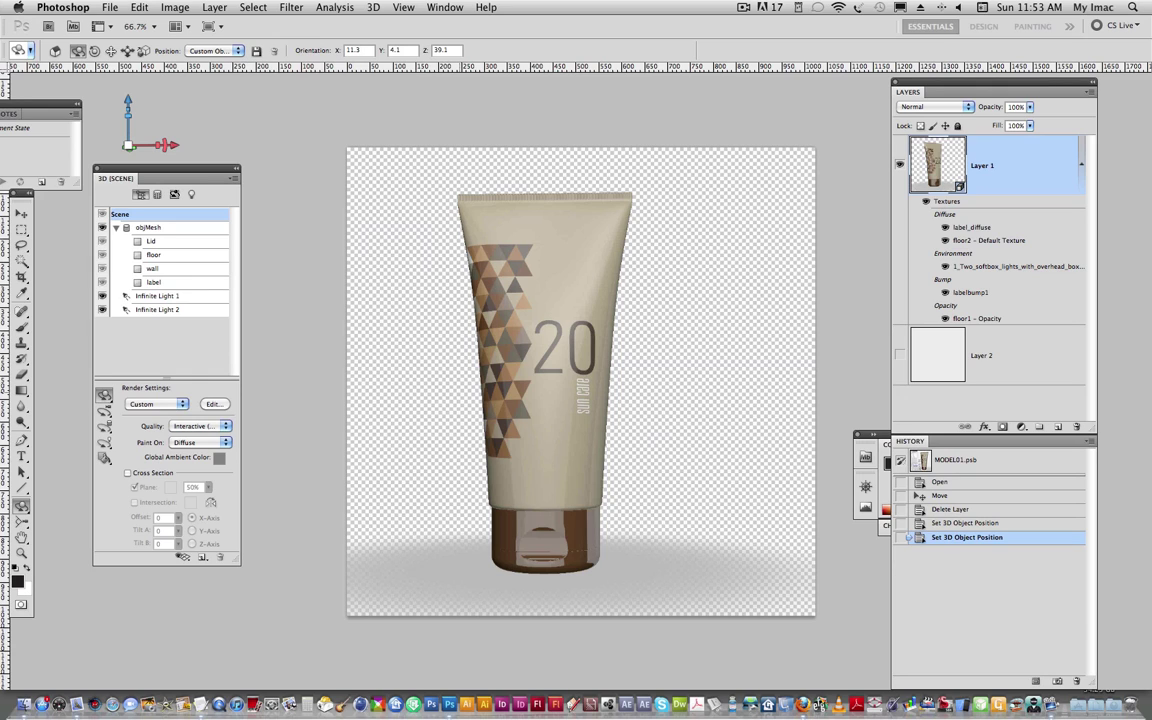
# Step: Straighten the tube facing front and set the Lid's diffuse colour to light beige #e8c9b0
pyautogui.click(293, 363)
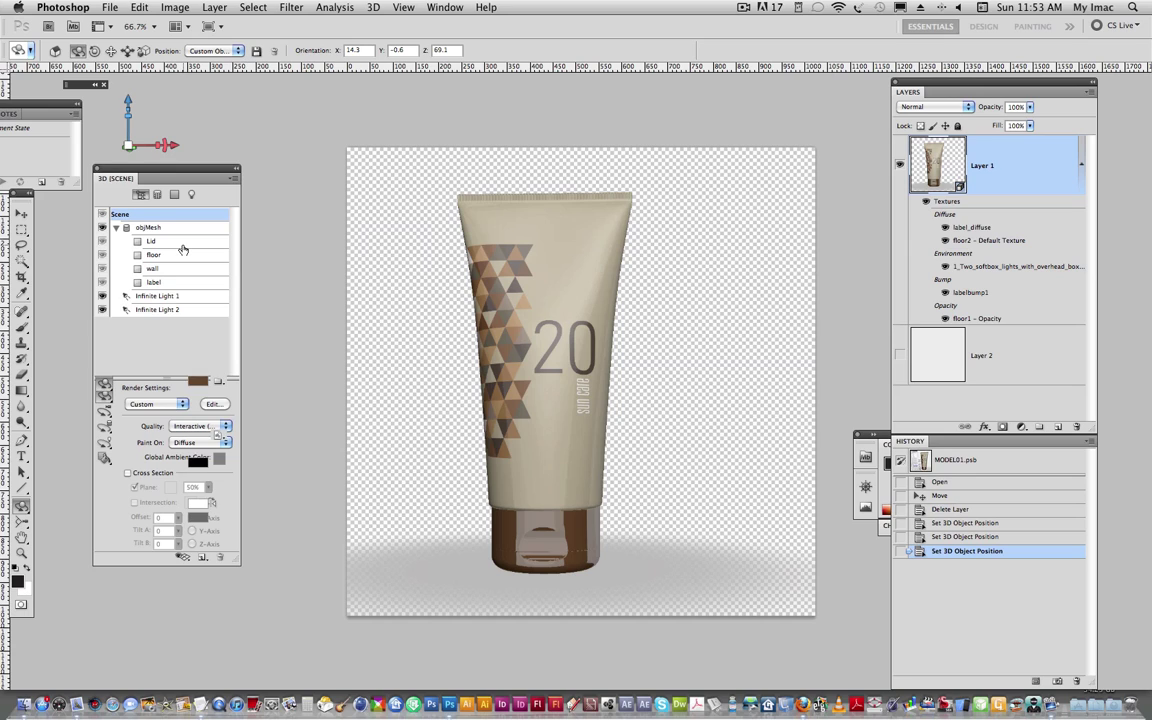
pyautogui.click(180, 243)
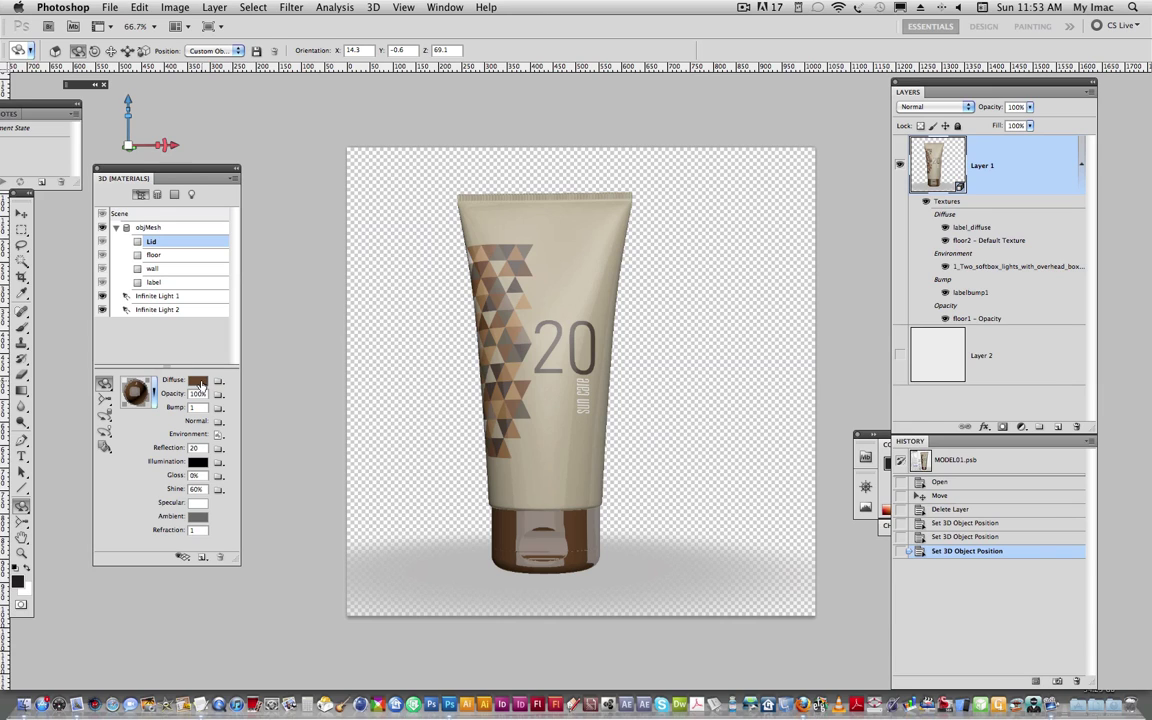
pyautogui.click(199, 381)
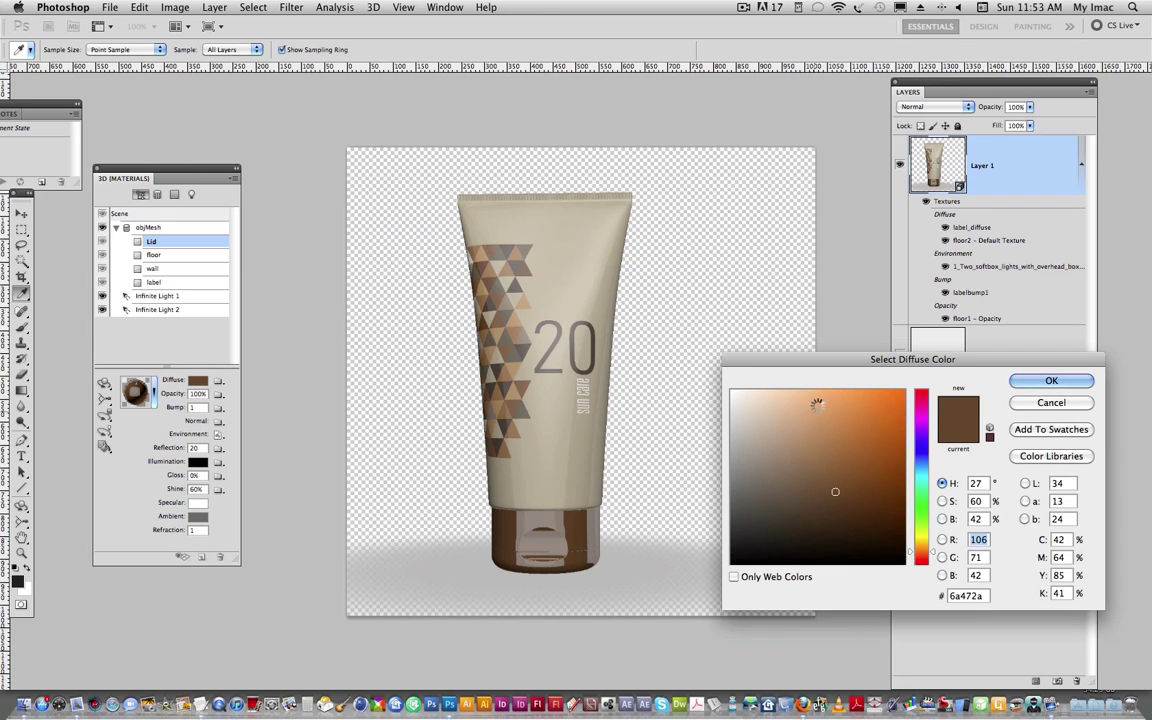
pyautogui.moveTo(816, 405); pyautogui.dragTo(843, 392)
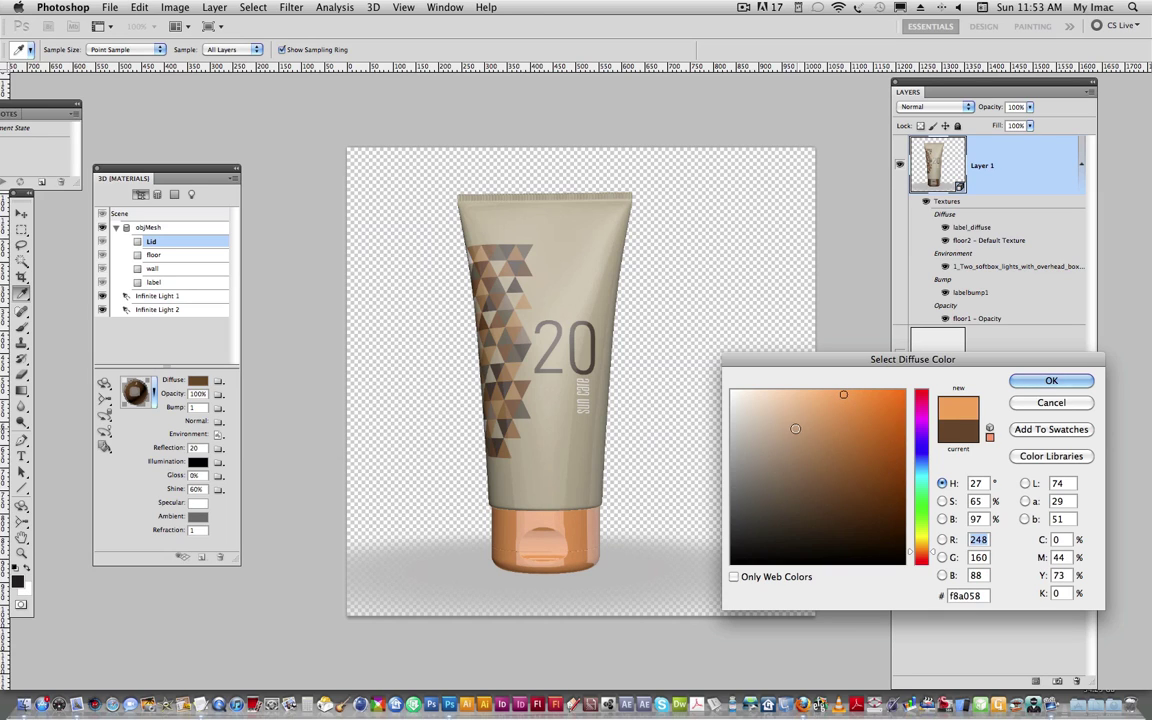
pyautogui.click(773, 405)
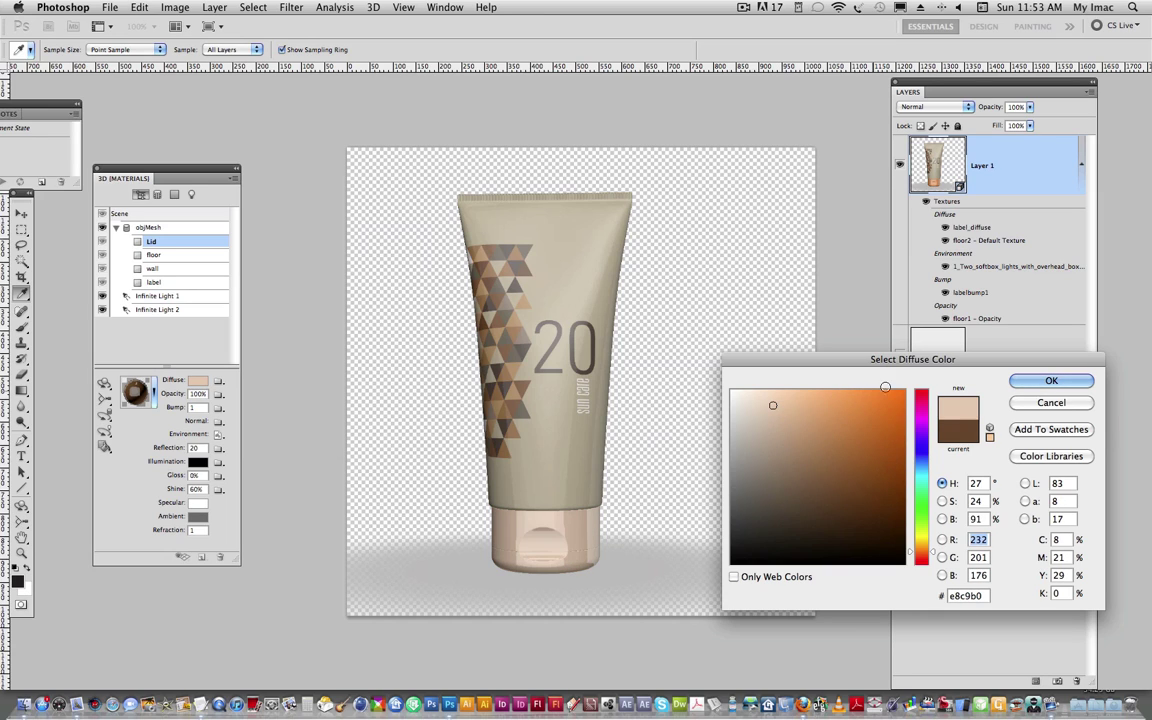
pyautogui.click(1056, 385)
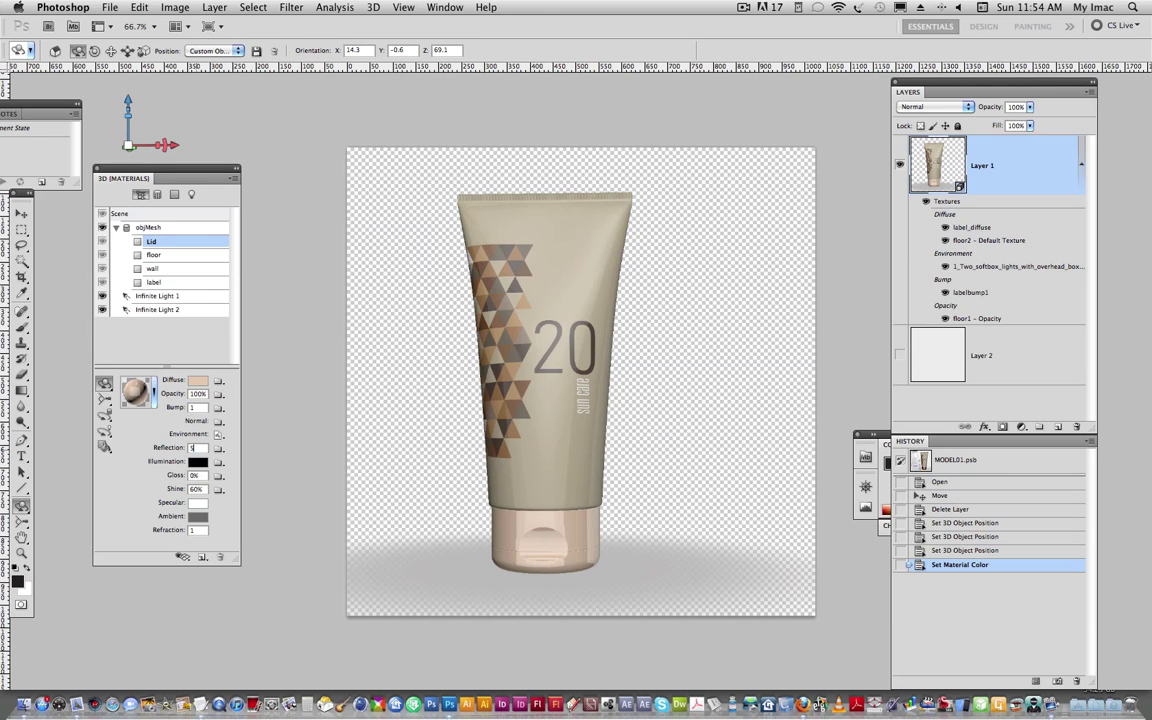
# Step: Set the Lid material's reflection to 5 and its gloss to 5%
pyautogui.click(197, 447)
pyautogui.press('Tab')
pyautogui.write('5')
pyautogui.press('Return')
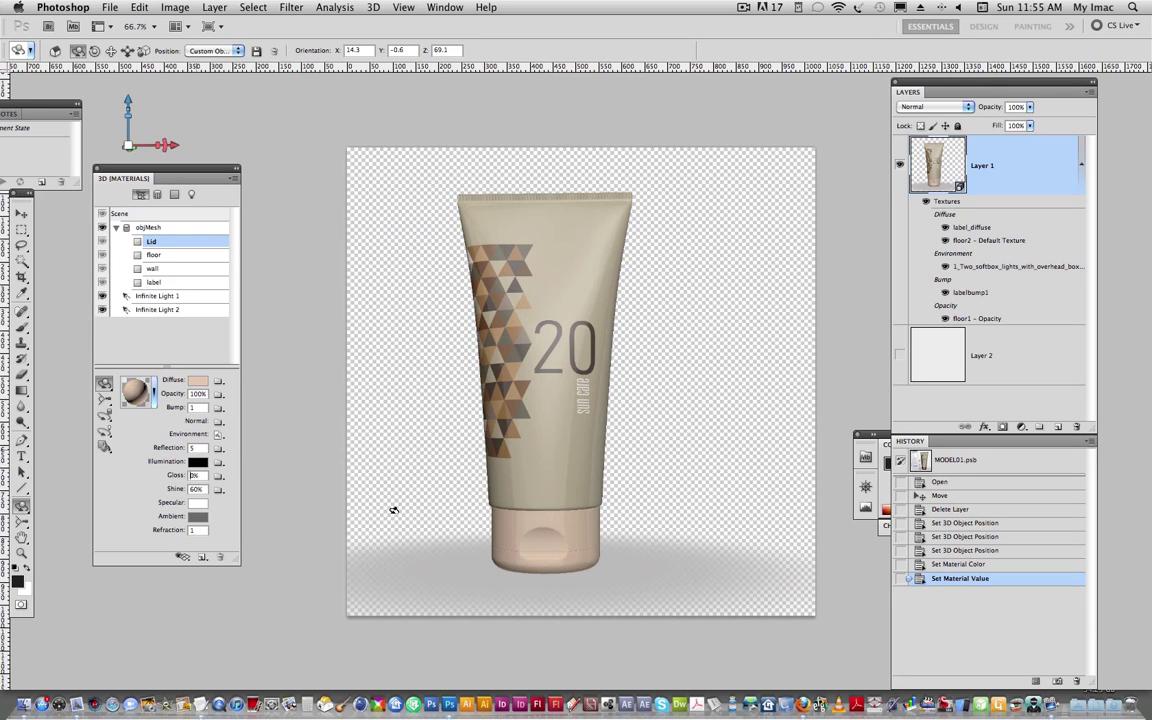
pyautogui.click(158, 255)
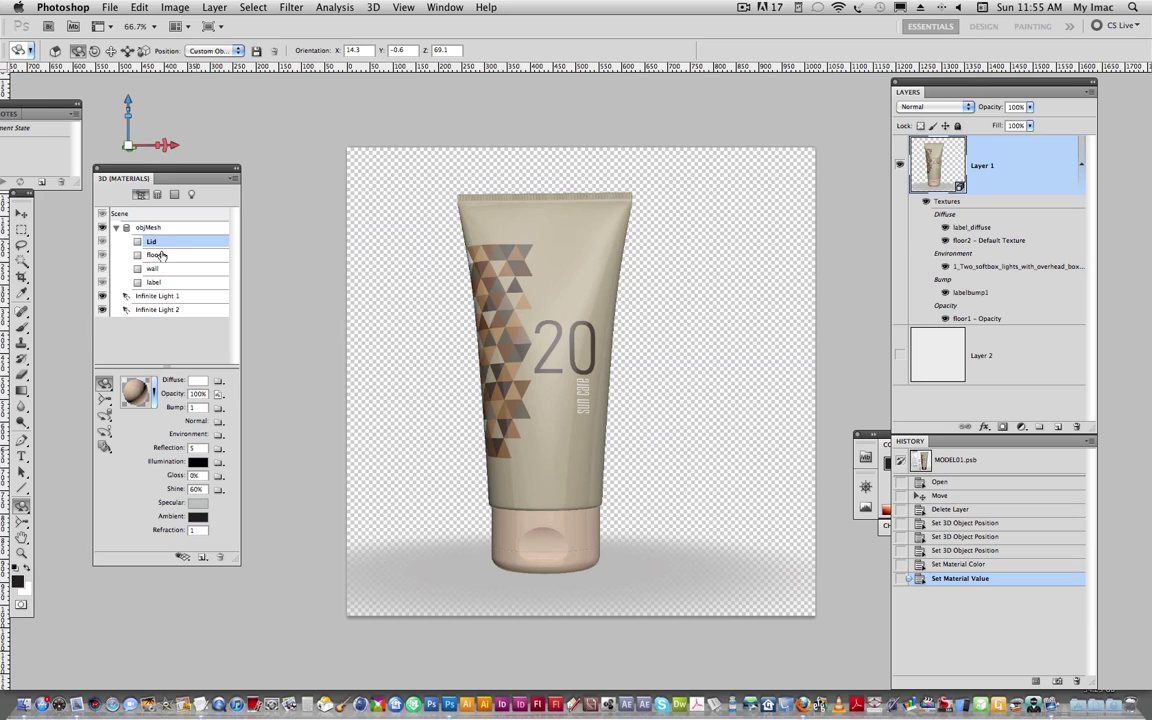
# Step: Fill the floor material's opacity texture with white and save it back on closing
pyautogui.click(158, 255)
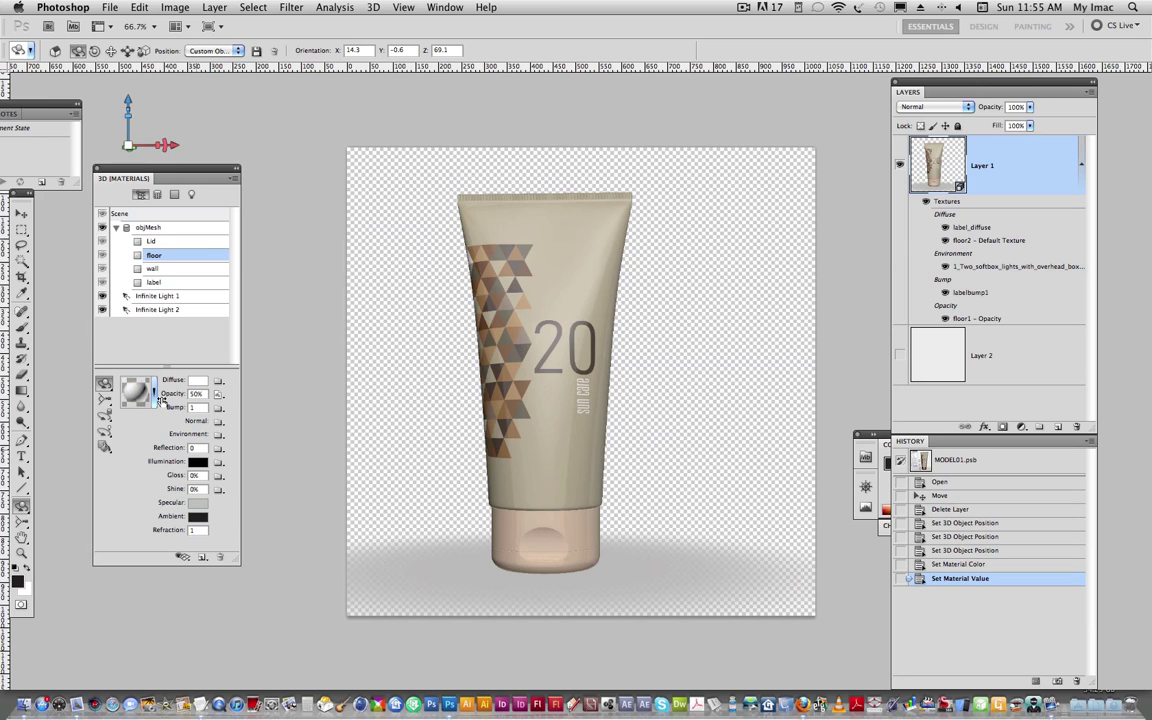
pyautogui.click(217, 396)
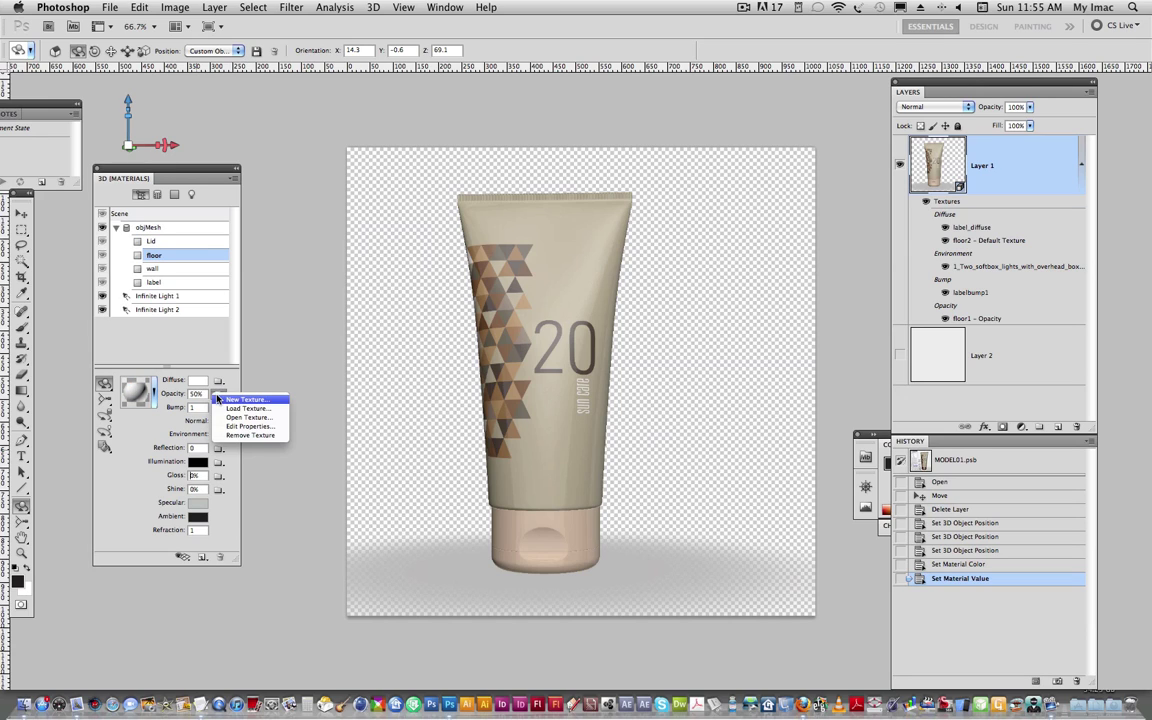
pyautogui.click(240, 418)
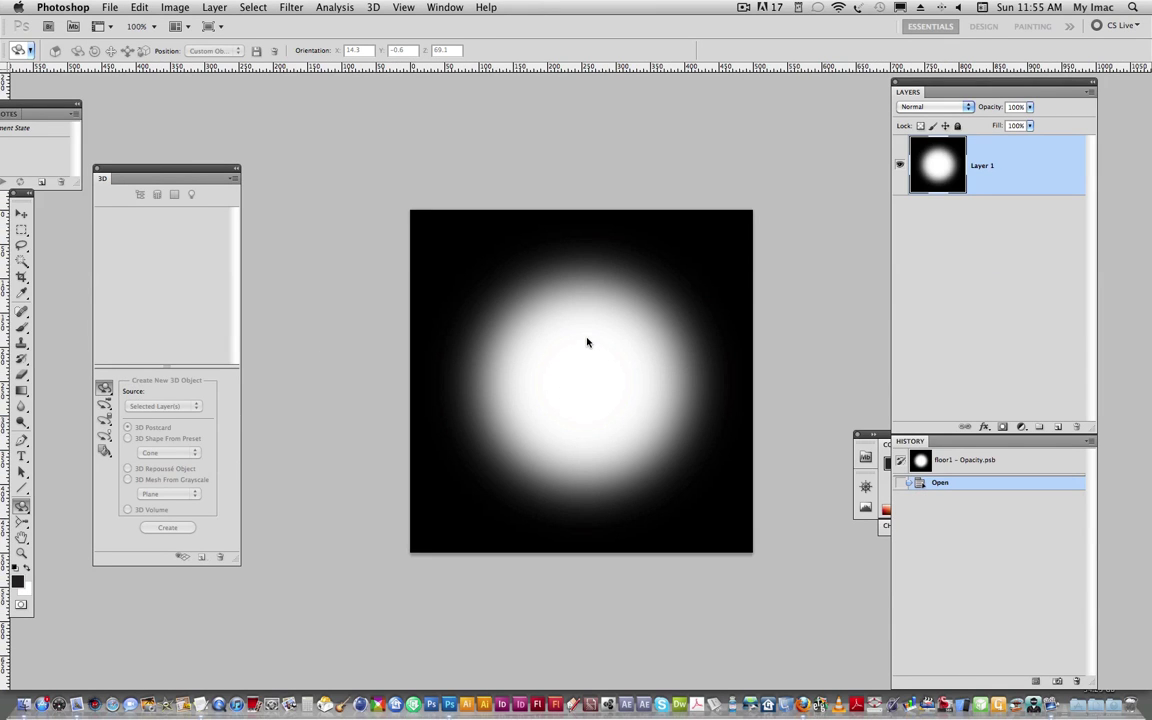
pyautogui.press('super+BackSpace')
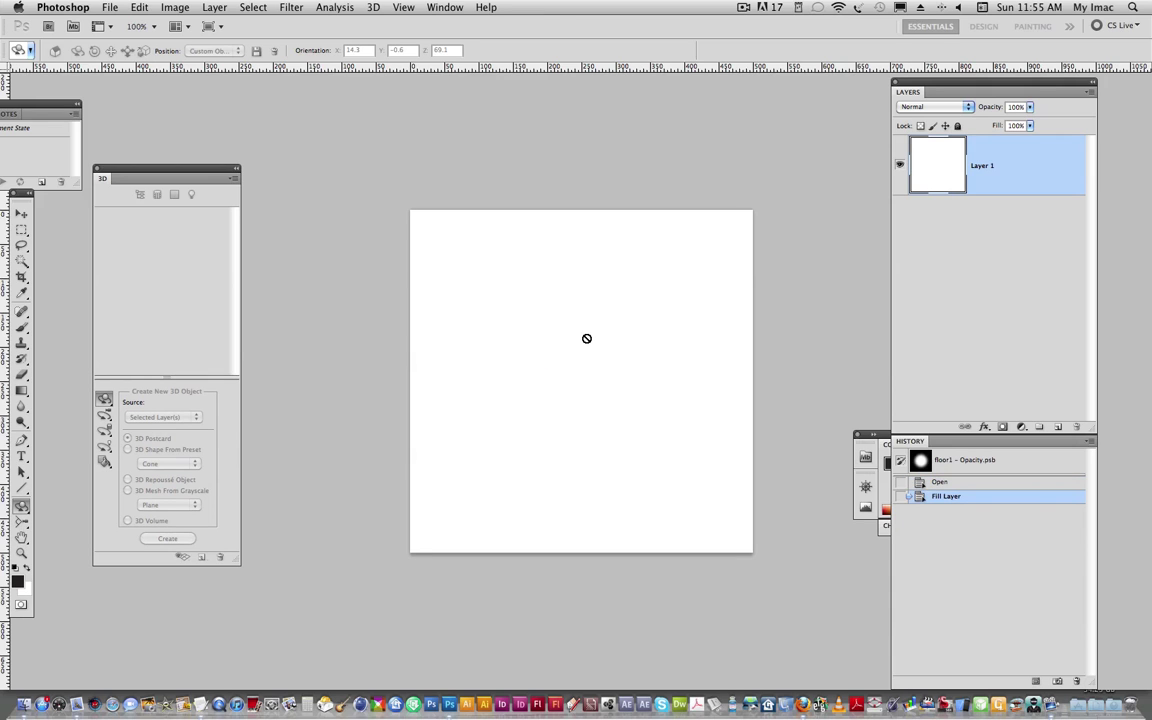
pyautogui.click(112, 8)
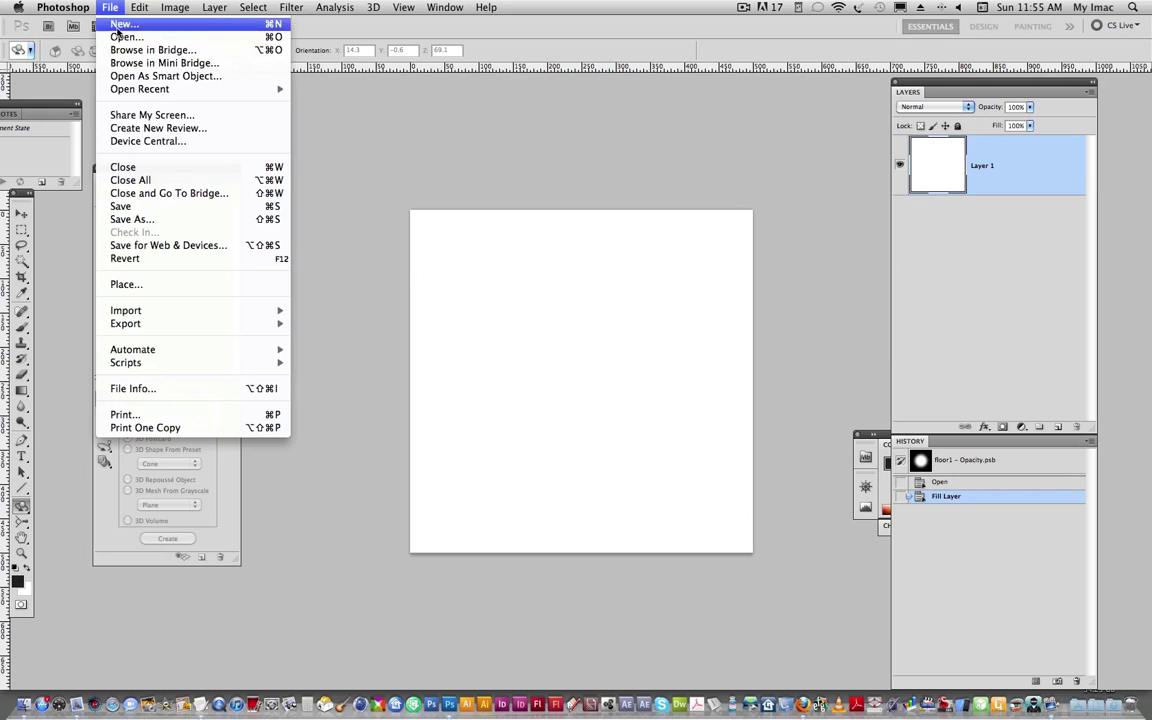
pyautogui.click(133, 167)
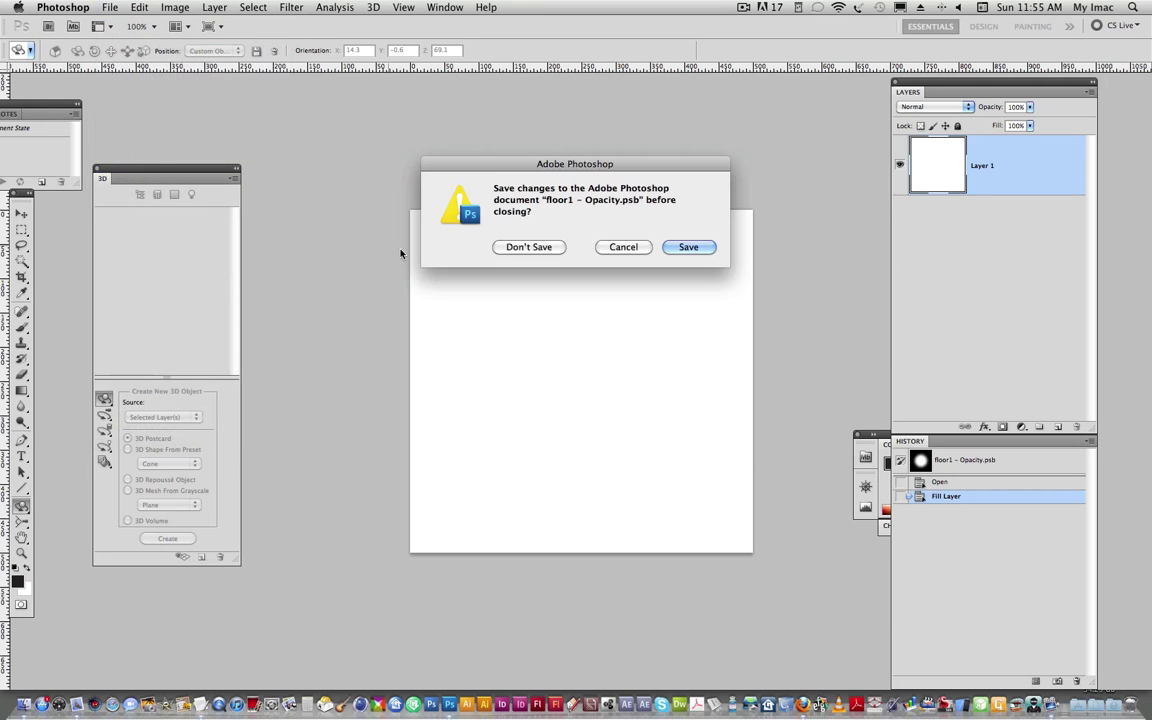
pyautogui.click(703, 248)
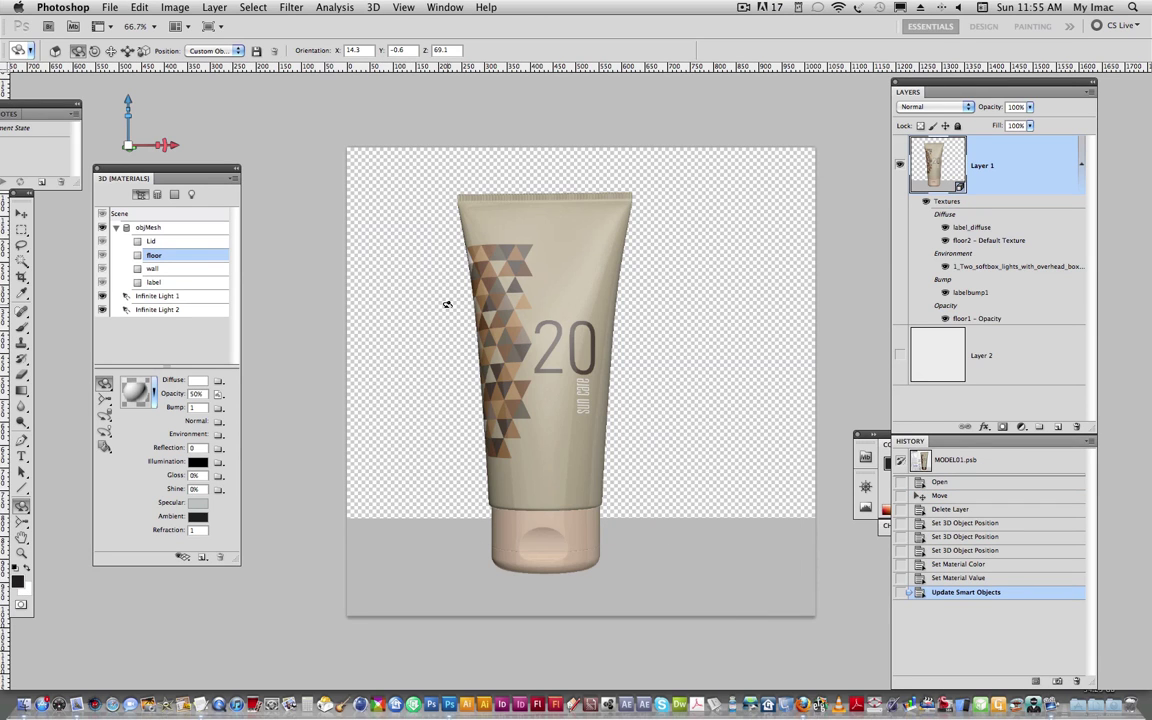
# Step: Tilt the tube slightly and set the floor material's opacity to 0%
pyautogui.moveTo(527, 342)
pyautogui.mouseDown()
pyautogui.moveTo(542, 413)
pyautogui.moveTo(499, 348)
pyautogui.moveTo(386, 347)
pyautogui.moveTo(291, 329)
pyautogui.moveTo(368, 360)
pyautogui.moveTo(521, 369)
pyautogui.mouseUp()
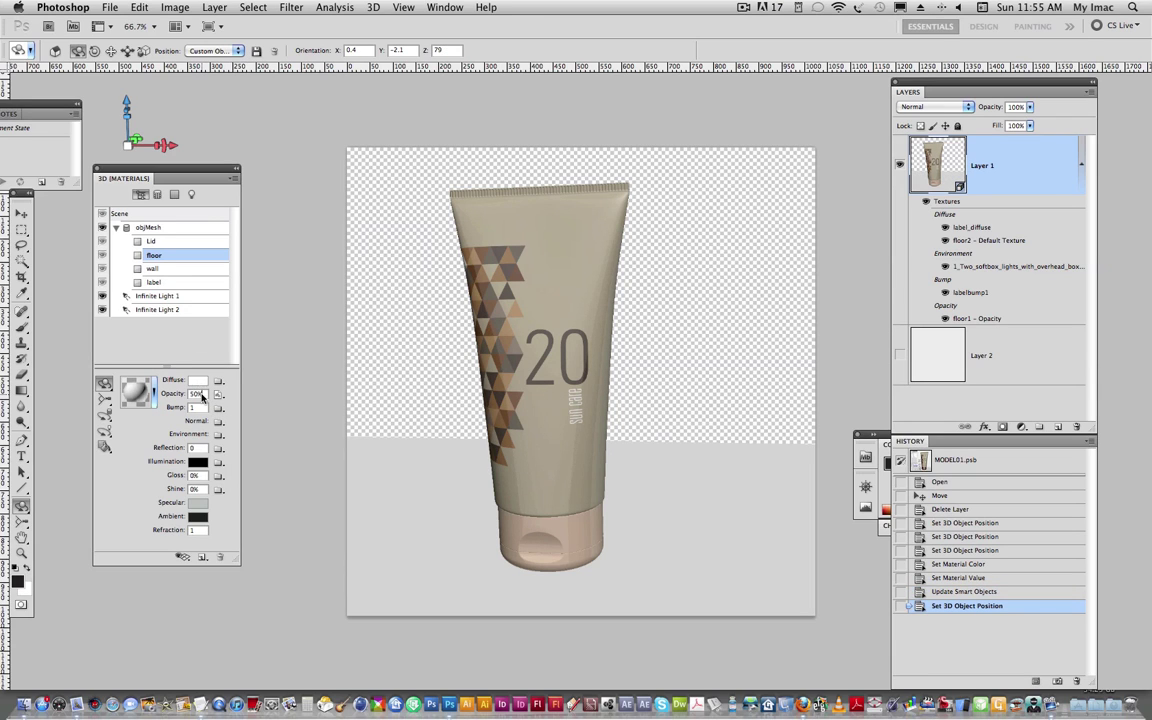
pyautogui.write('0')
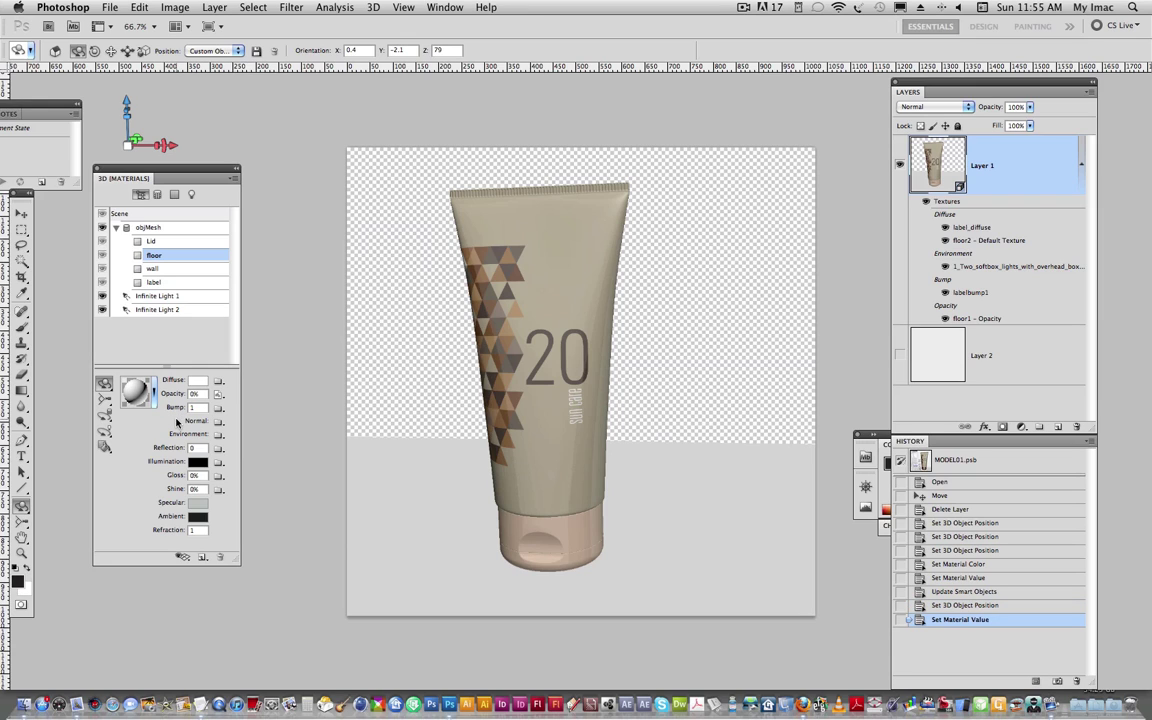
# Step: Remove the floor's opacity texture and slightly adjust the tube's orientation
pyautogui.click(220, 395)
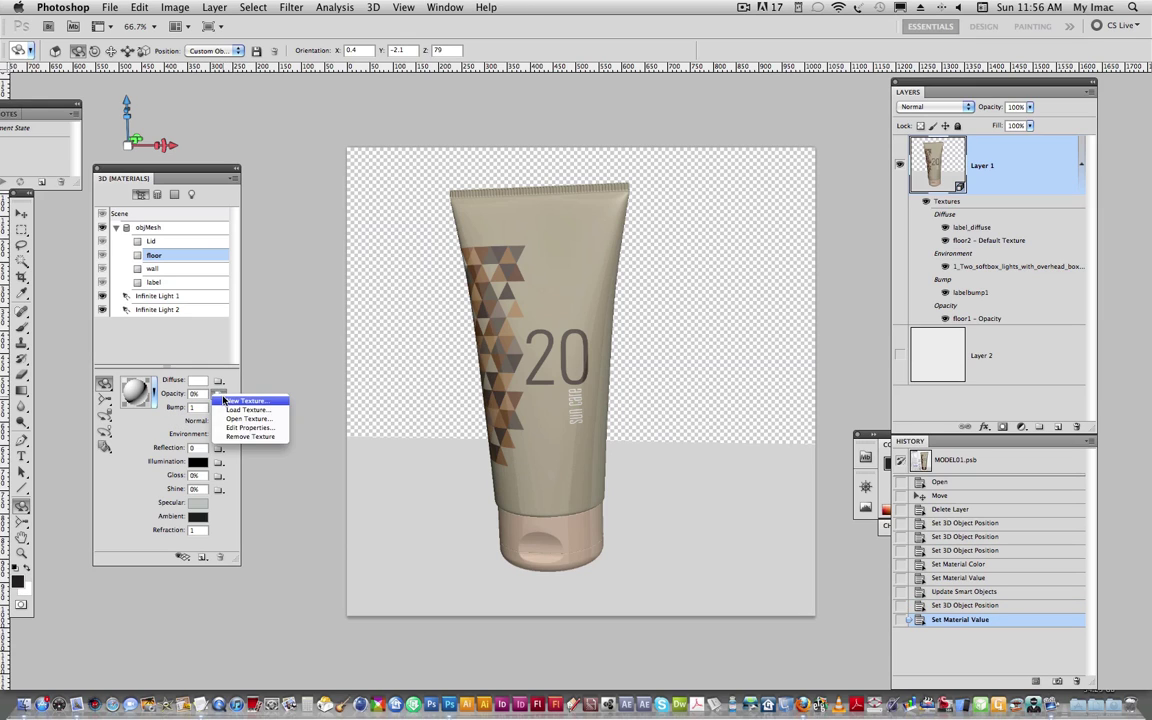
pyautogui.click(243, 436)
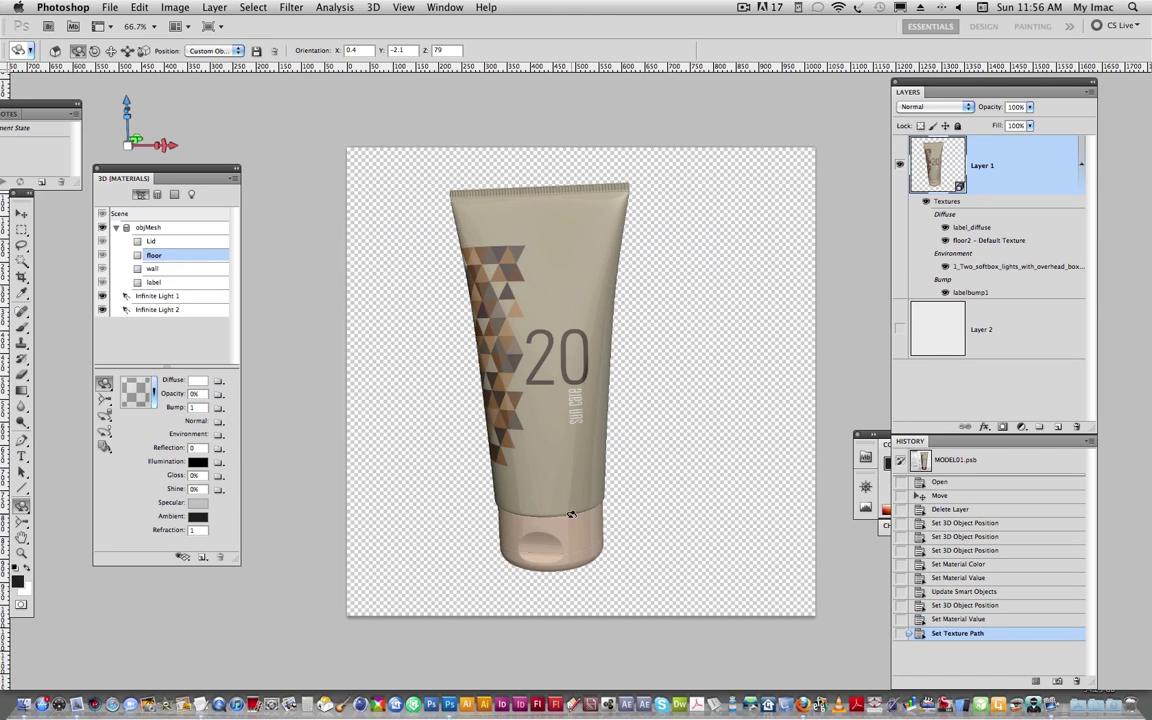
pyautogui.moveTo(571, 514)
pyautogui.mouseDown()
pyautogui.moveTo(582, 270)
pyautogui.moveTo(577, 703)
pyautogui.moveTo(522, 432)
pyautogui.mouseUp()
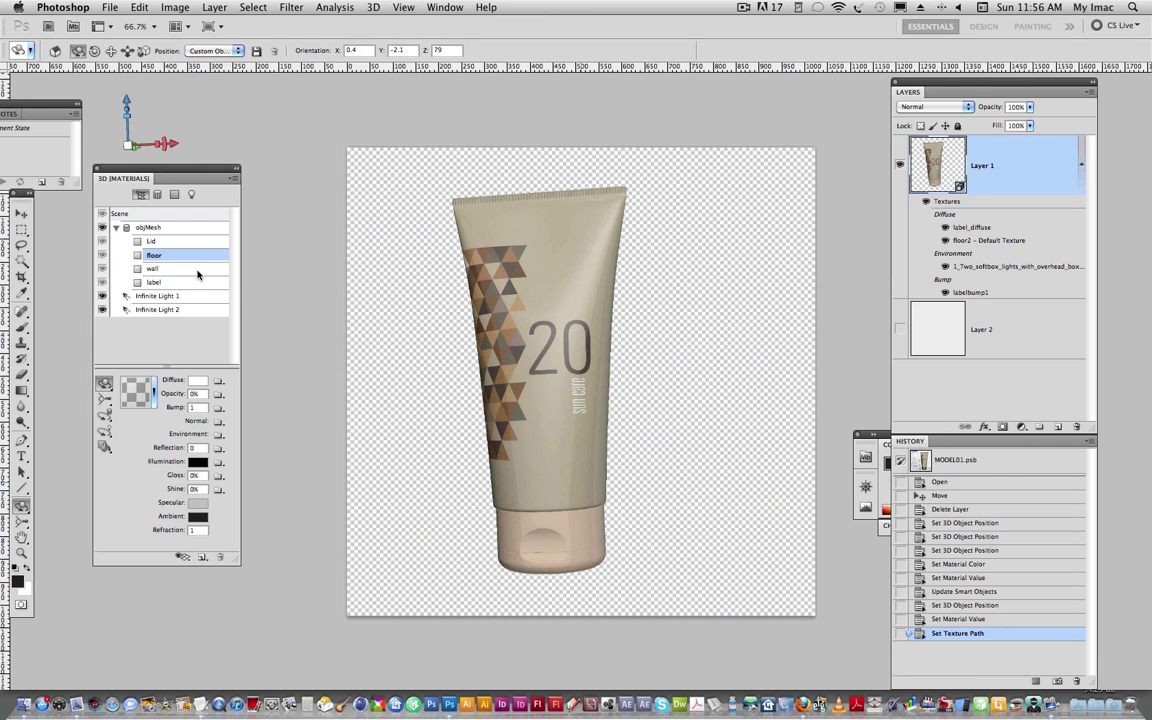
# Step: Set the wall material's opacity to 100% and open its diffuse texture, floor2 – Default Texture.psb
pyautogui.click(197, 268)
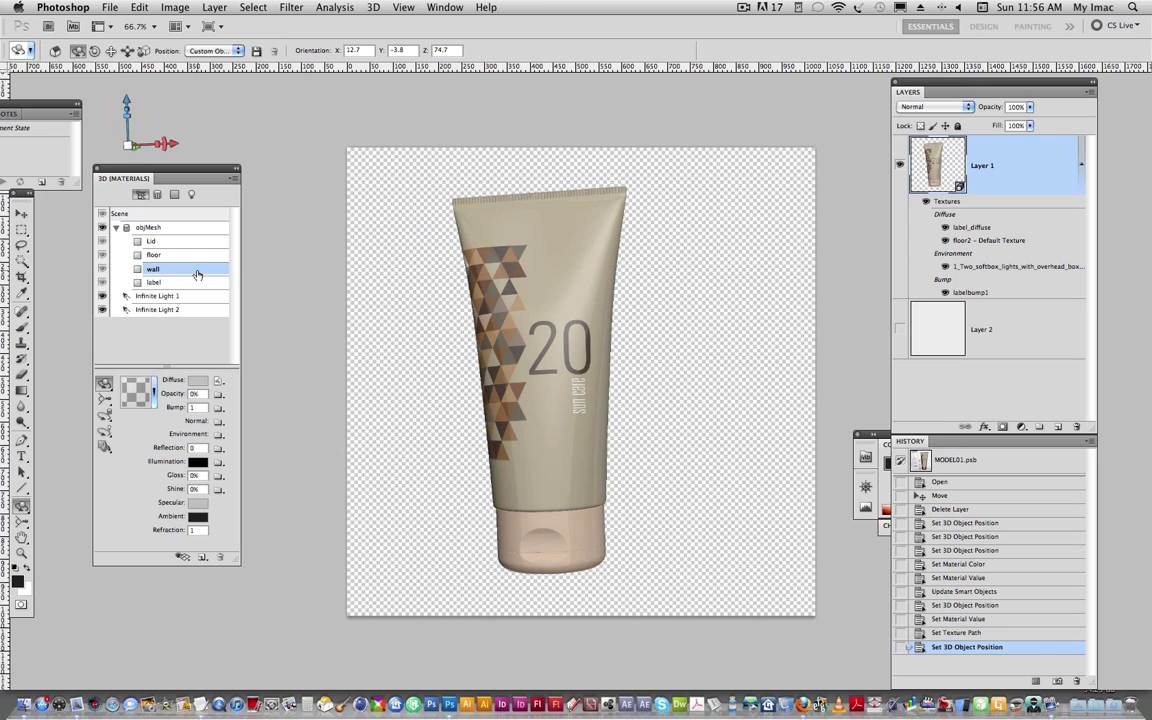
pyautogui.click(203, 394)
pyautogui.write('100')
pyautogui.press('Return')
pyautogui.click(219, 381)
pyautogui.click(240, 404)
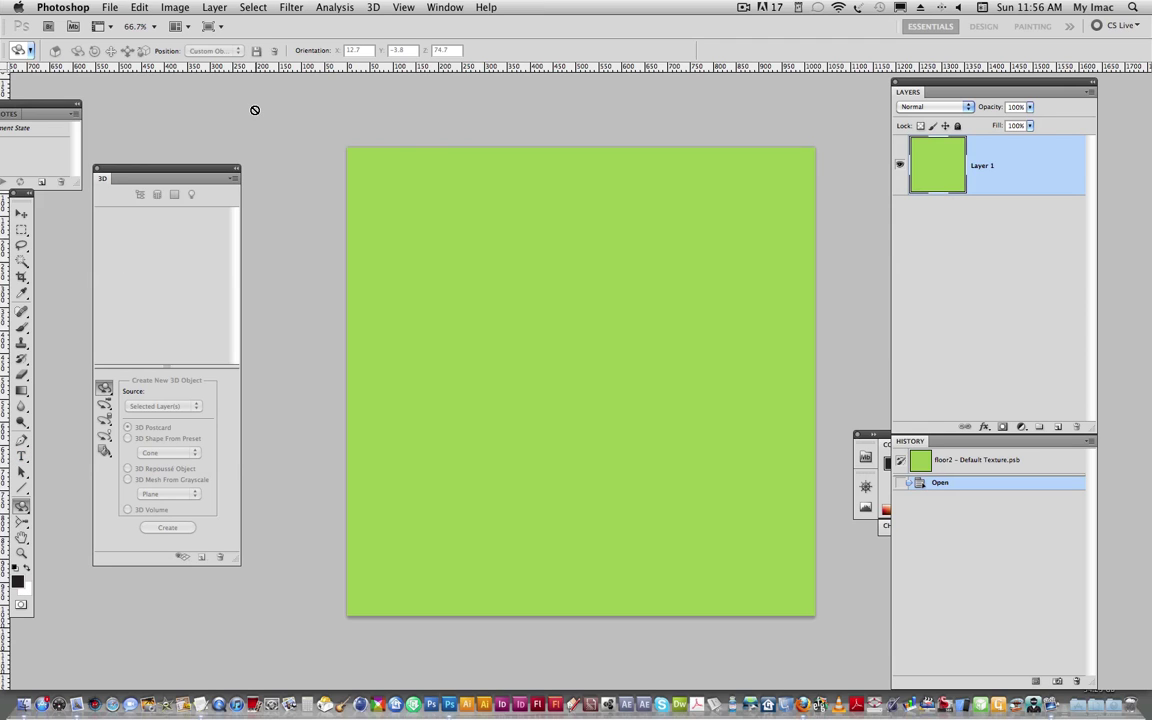
# Step: Fill the wall texture with foreground black, then close the document and save the changes
pyautogui.hotkey('alt', 'BackSpace')
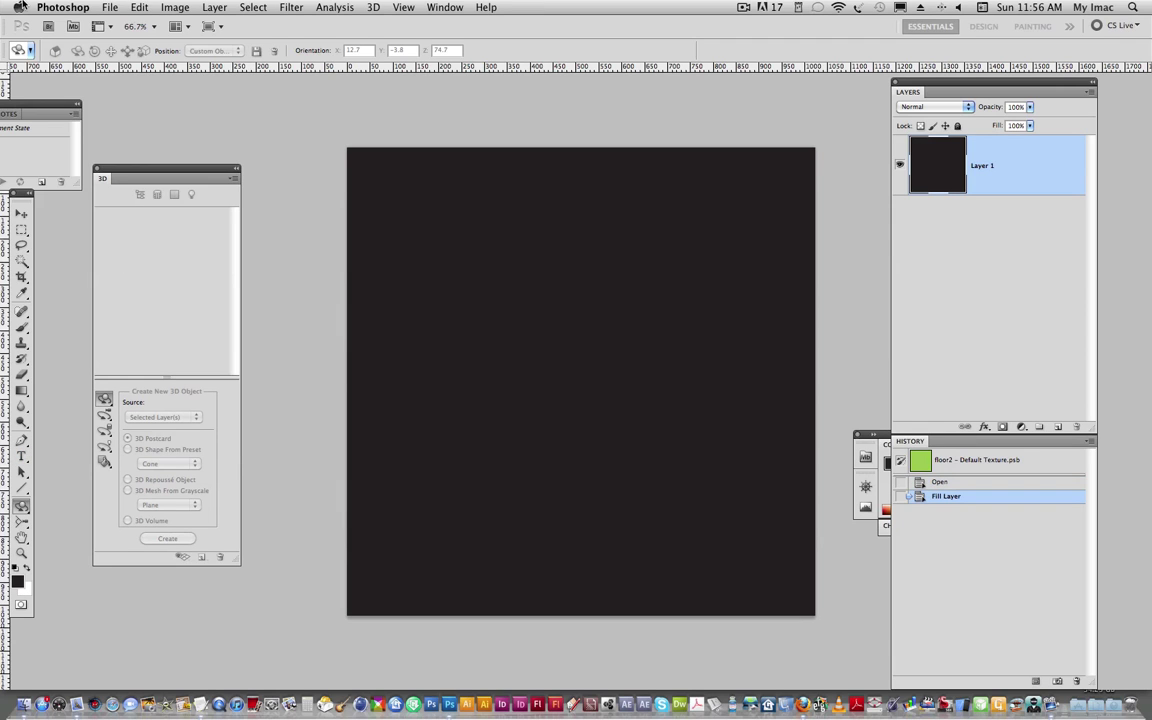
pyautogui.click(114, 6)
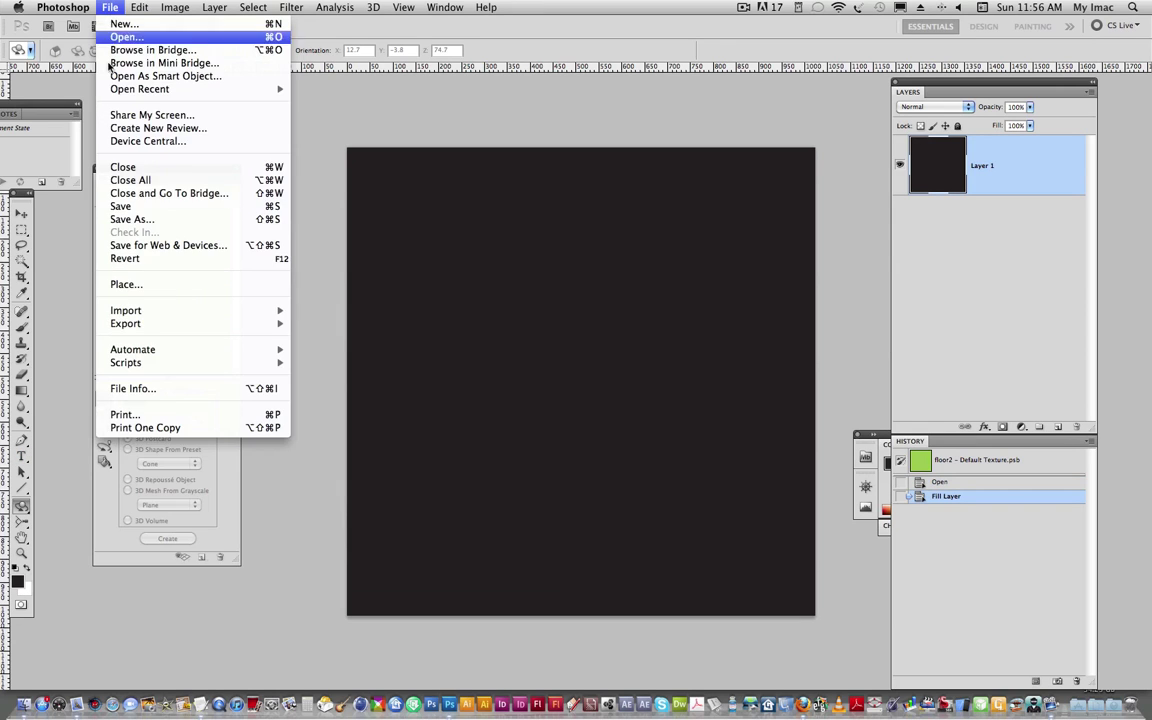
pyautogui.click(116, 167)
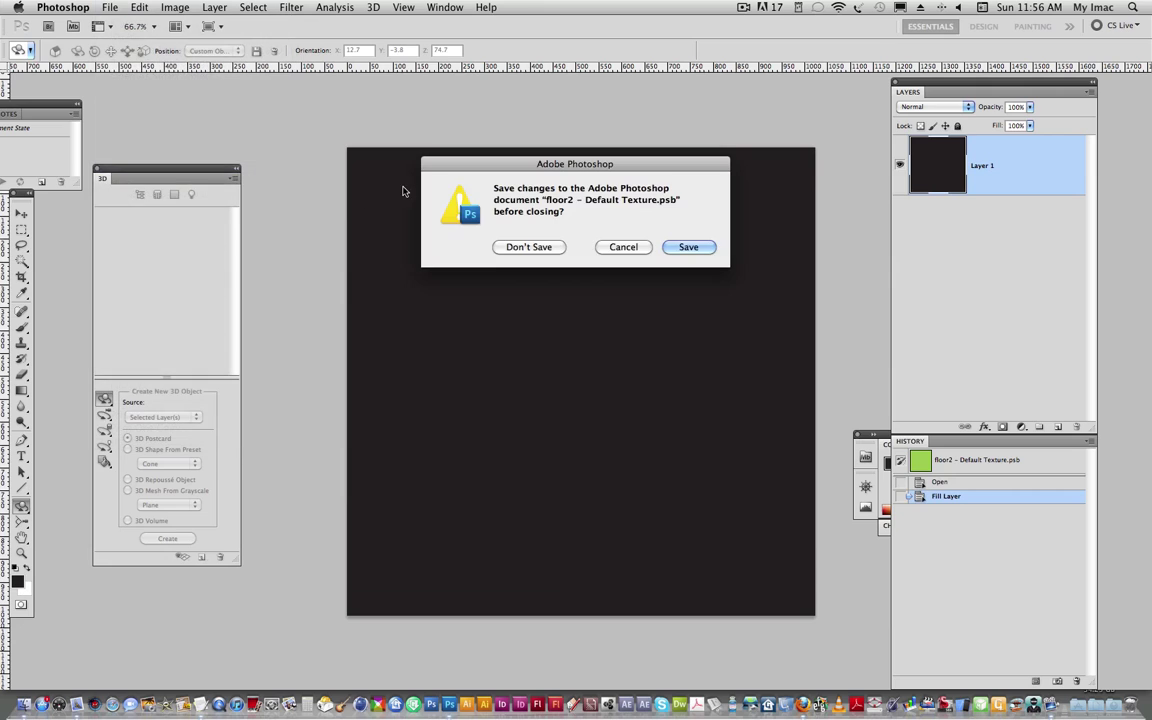
pyautogui.click(681, 251)
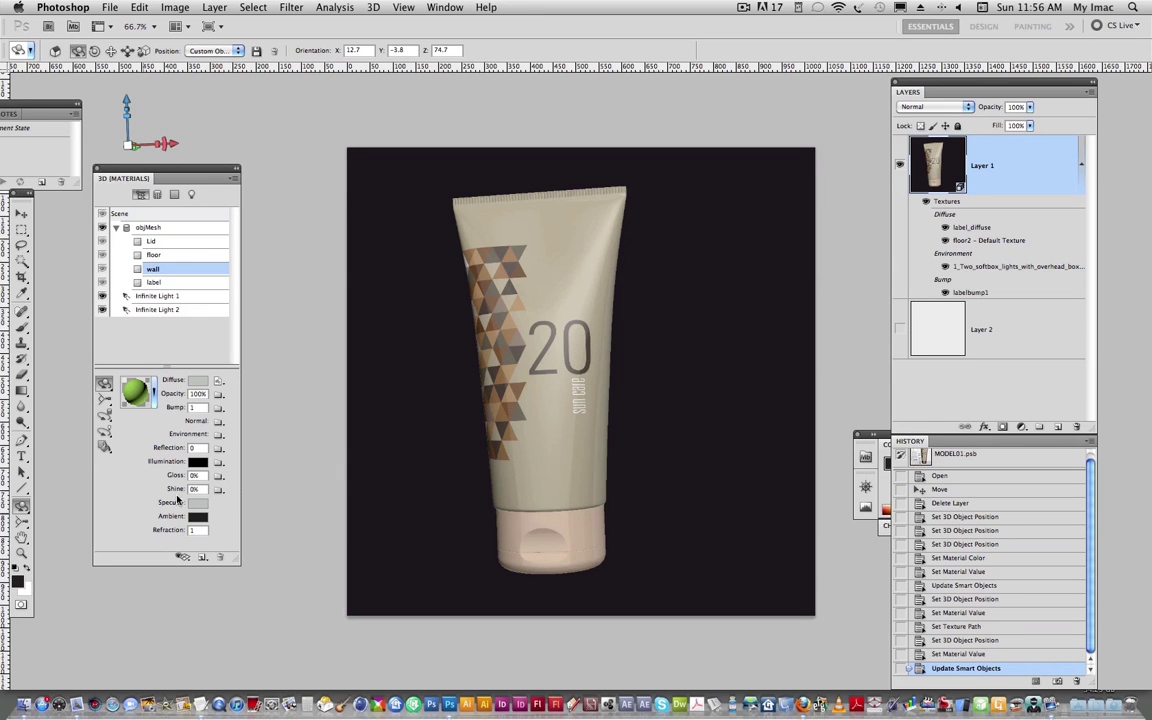
# Step: Rotate the tube with the 3D Object Rotate tool until it lies on its side
pyautogui.moveTo(530, 445)
pyautogui.mouseDown()
pyautogui.moveTo(648, 264)
pyautogui.moveTo(669, 257)
pyautogui.moveTo(645, 185)
pyautogui.moveTo(640, 216)
pyautogui.moveTo(470, 287)
pyautogui.moveTo(450, 327)
pyautogui.moveTo(674, 360)
pyautogui.moveTo(637, 256)
pyautogui.moveTo(661, 252)
pyautogui.moveTo(577, 245)
pyautogui.mouseUp()
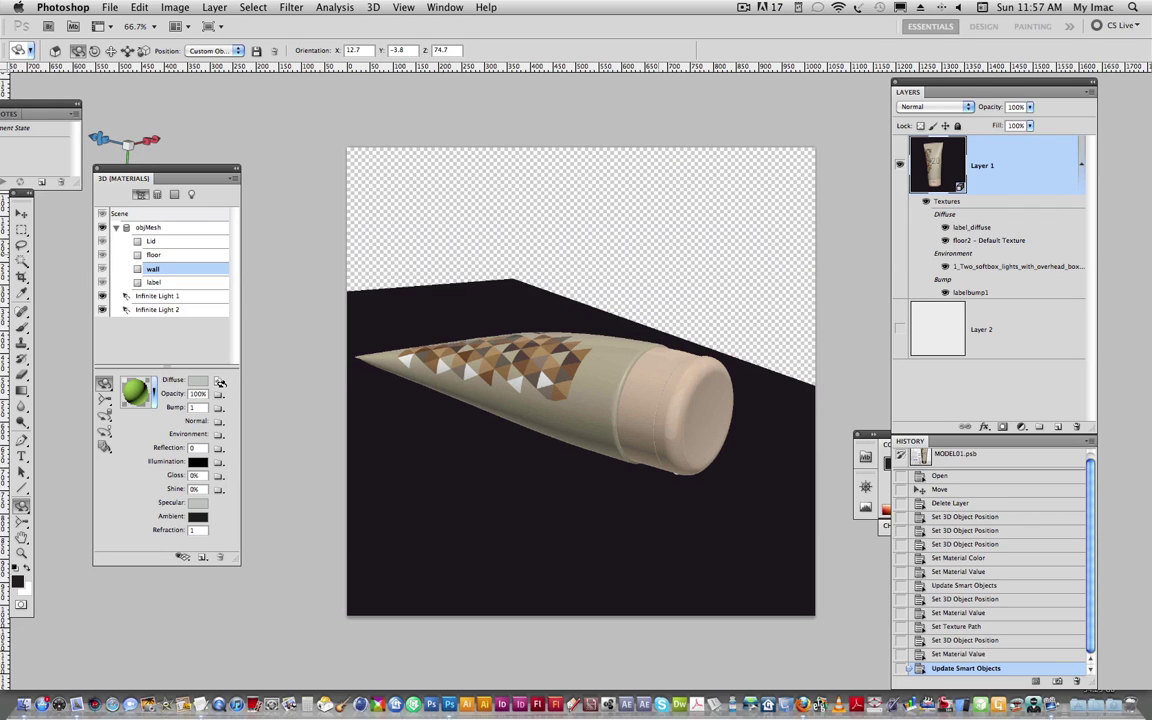
# Step: Open the wall's diffuse texture, fill it with white, and save it on closing
pyautogui.click(220, 383)
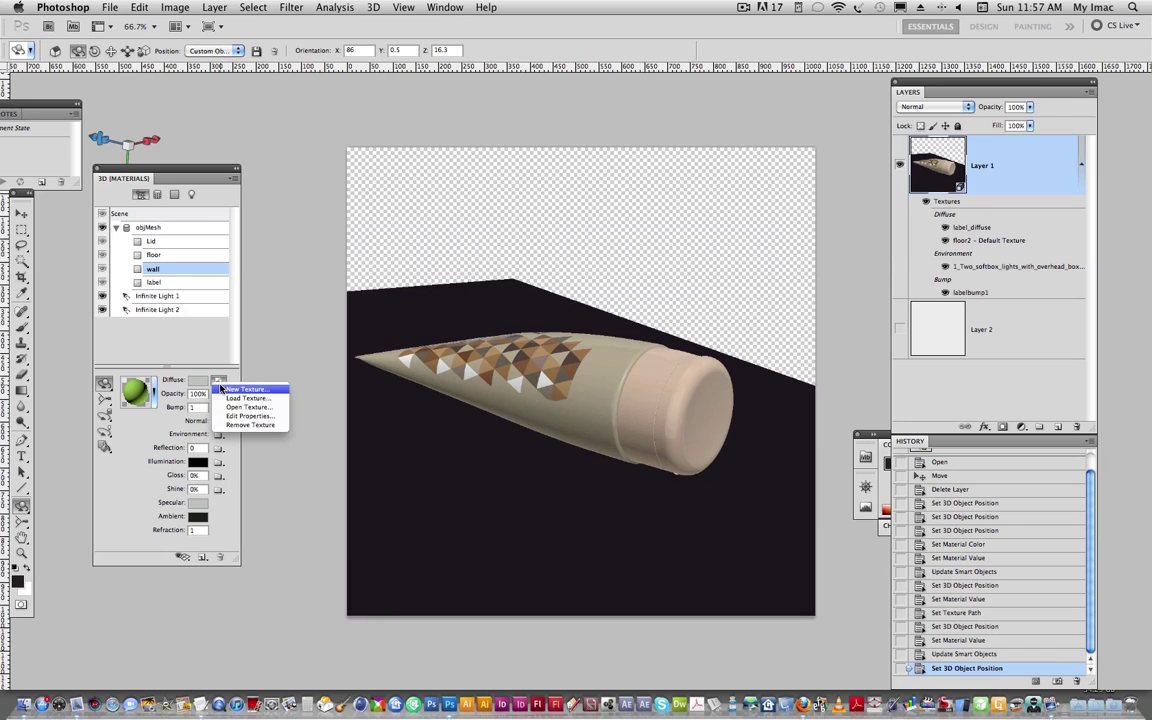
pyautogui.click(238, 408)
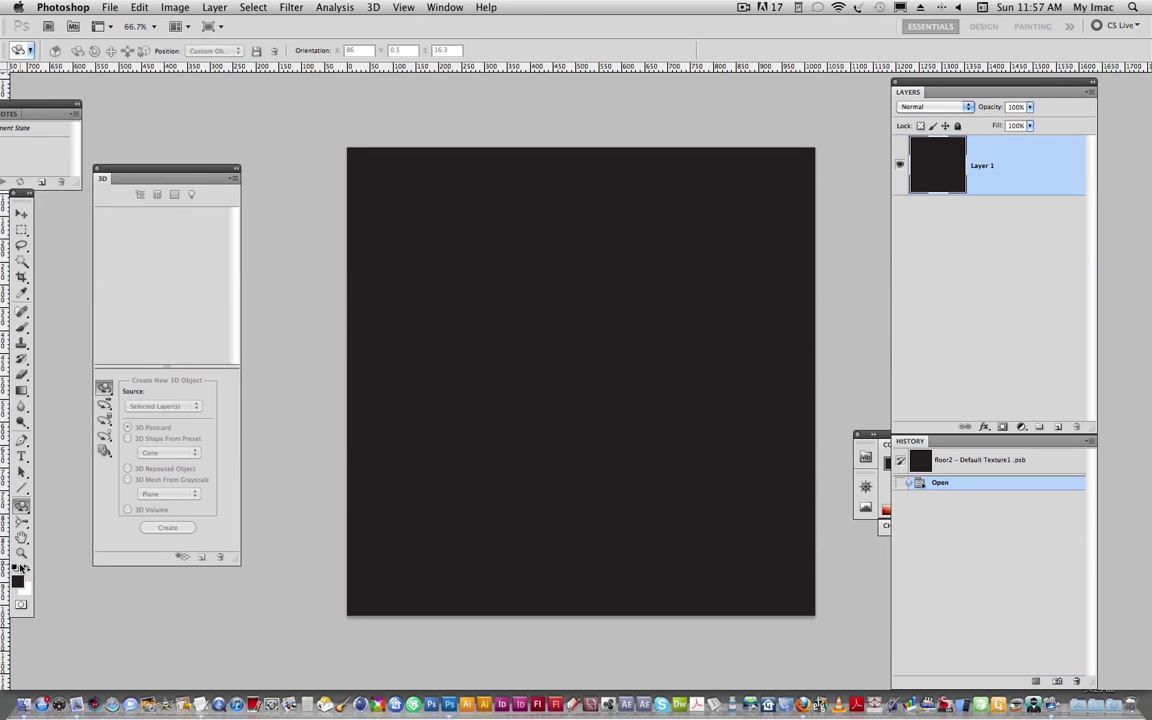
pyautogui.press('super+BackSpace')
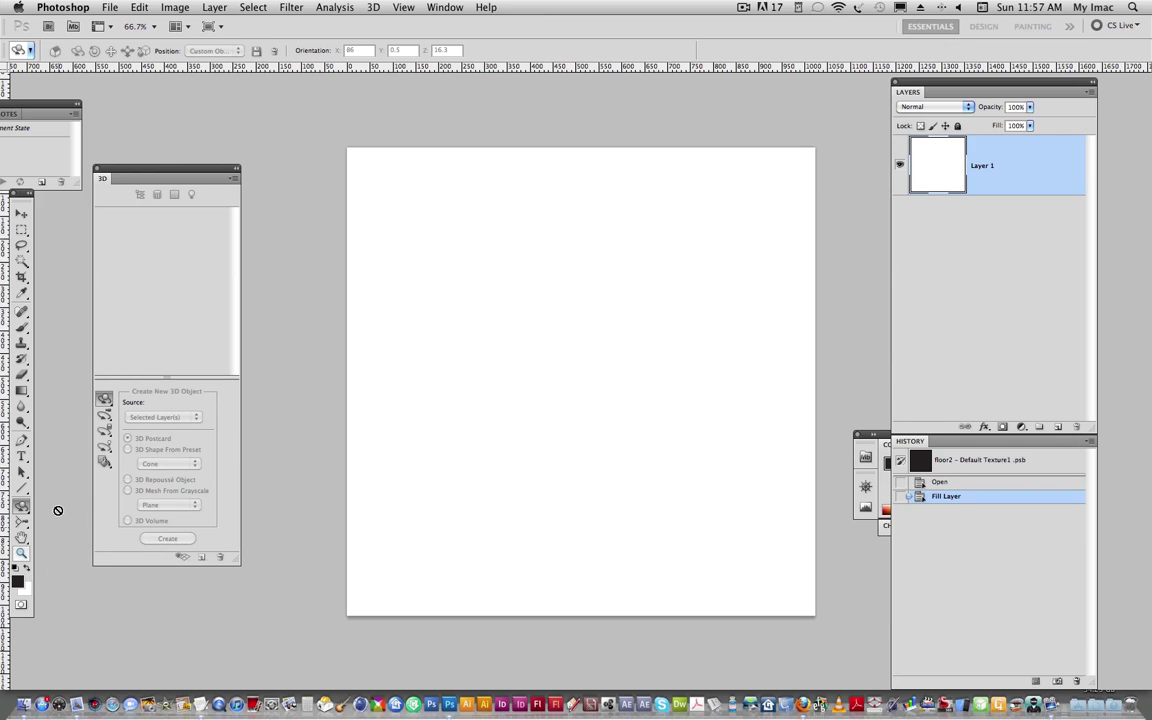
pyautogui.click(110, 7)
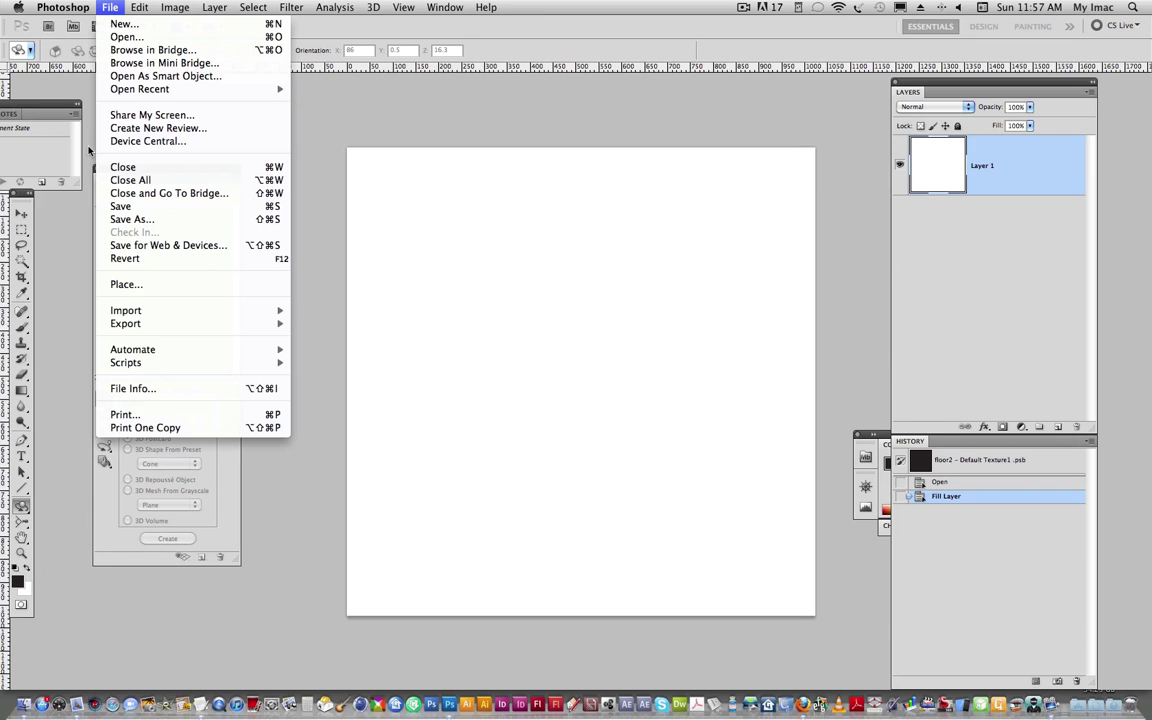
pyautogui.click(125, 164)
pyautogui.click(690, 248)
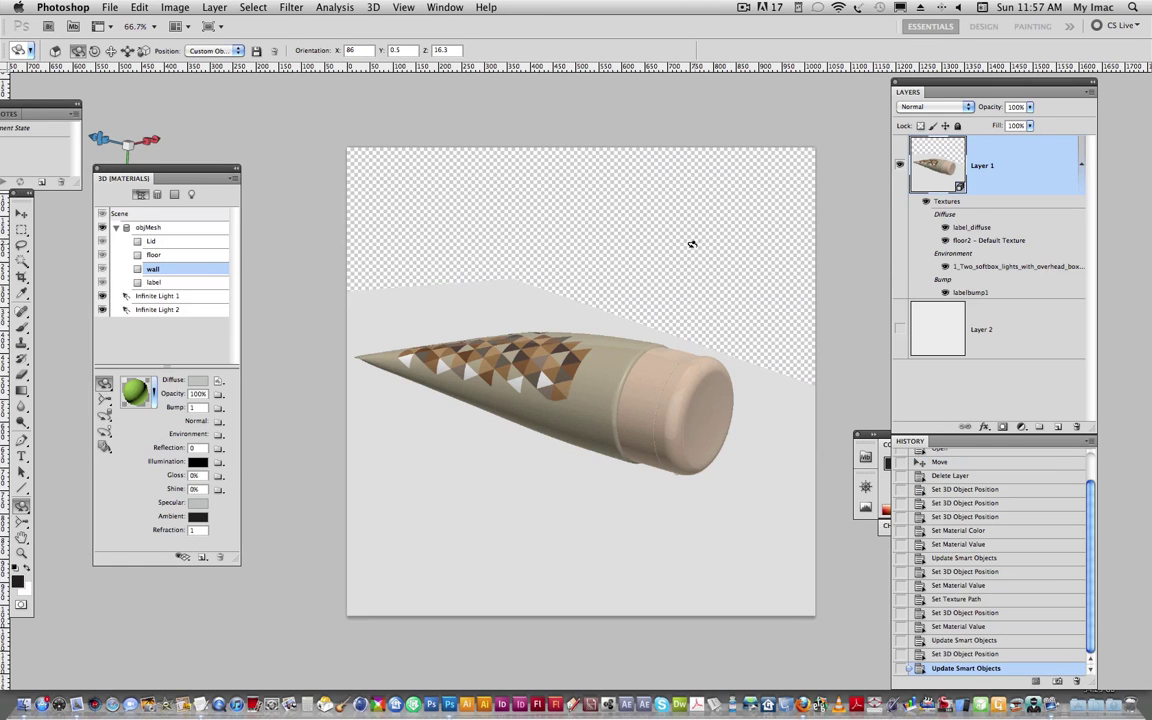
# Step: Turn the tube diagonally to orientation 72.8, -14.2, 14.7, lid toward the lower right
pyautogui.moveTo(458, 437)
pyautogui.mouseDown()
pyautogui.moveTo(453, 458)
pyautogui.moveTo(478, 460)
pyautogui.mouseUp()
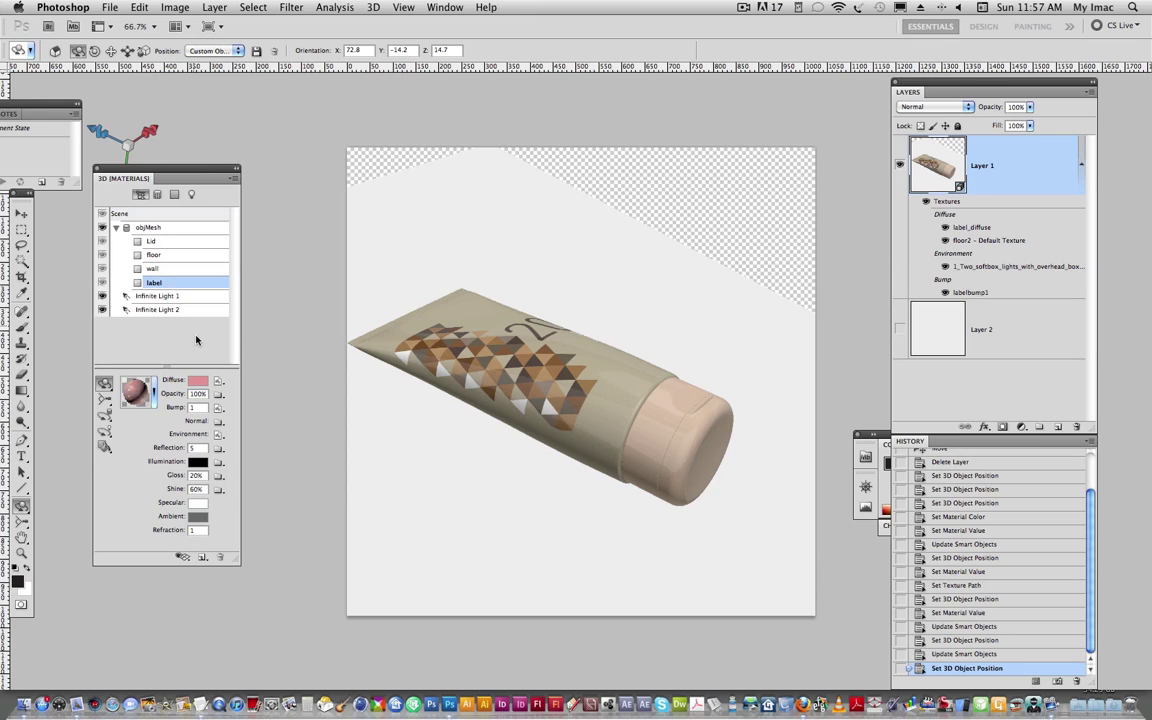
pyautogui.click(218, 381)
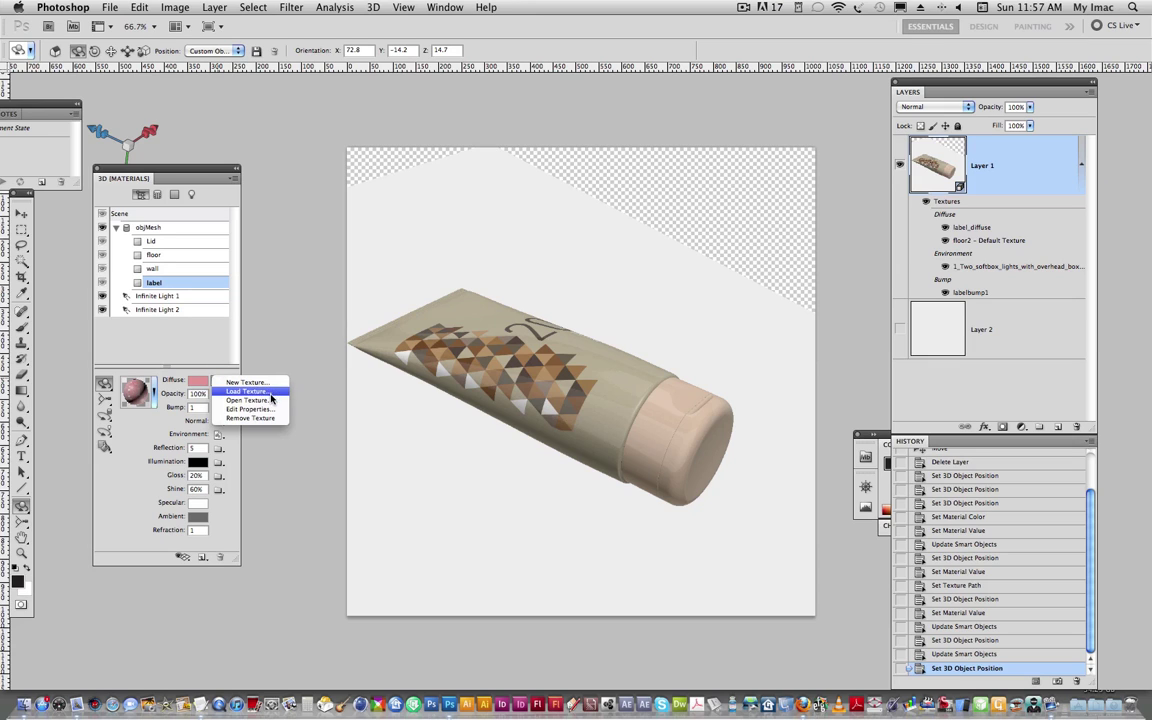
# Step: Show diffuse layer2's red '40' artwork in label_diffuse.psb and save the texture on closing
pyautogui.click(235, 381)
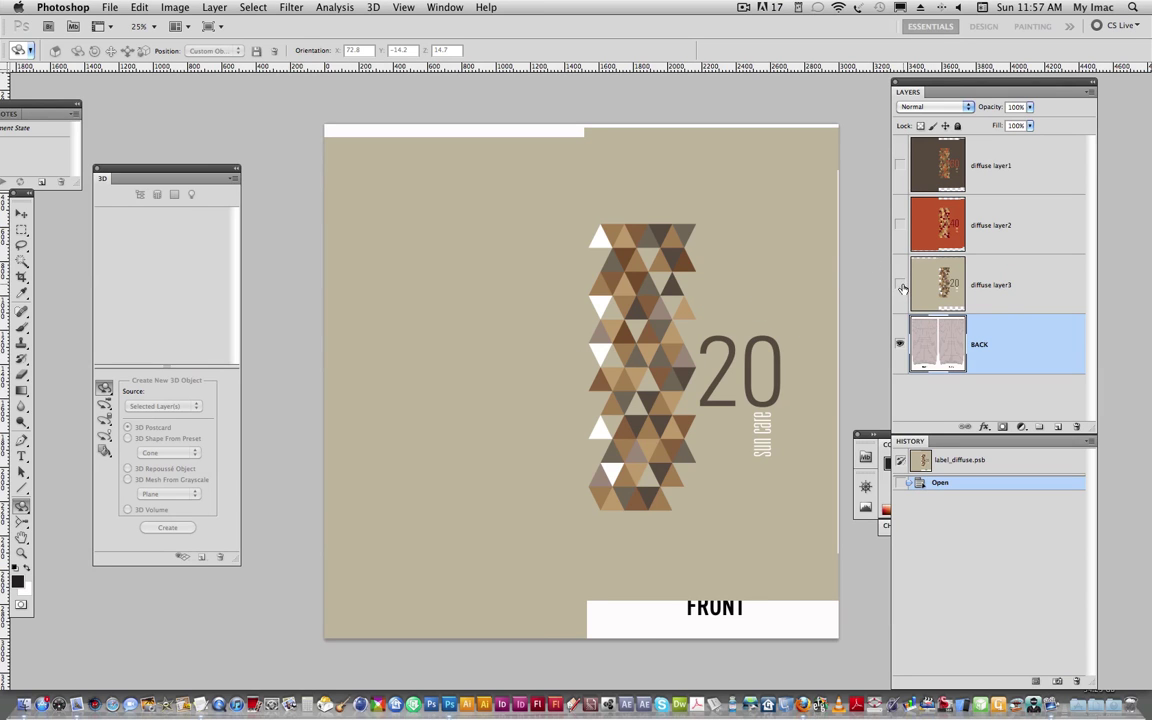
pyautogui.click(899, 225)
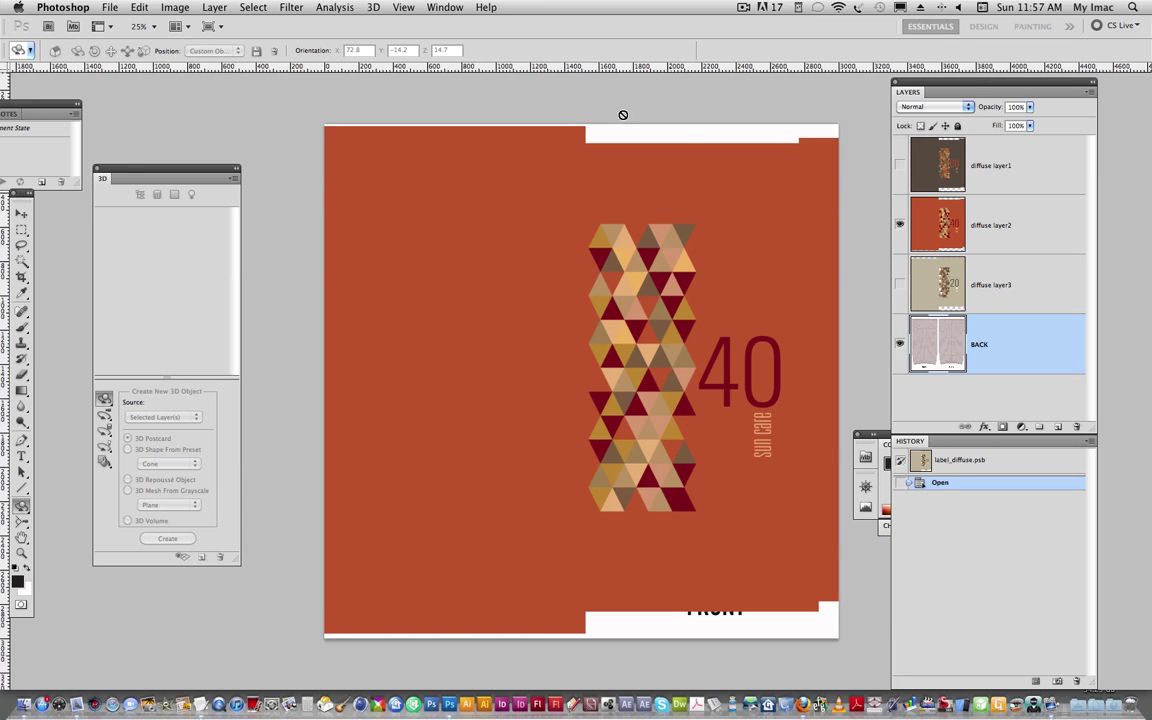
pyautogui.click(113, 7)
pyautogui.click(107, 150)
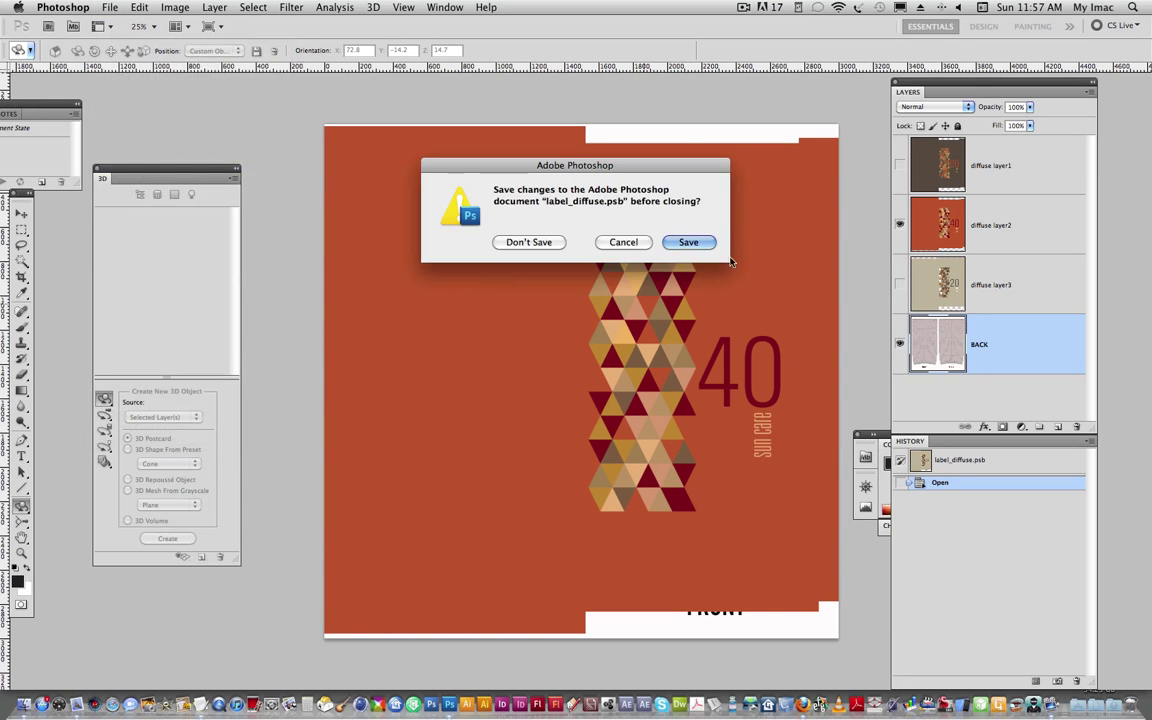
pyautogui.click(700, 242)
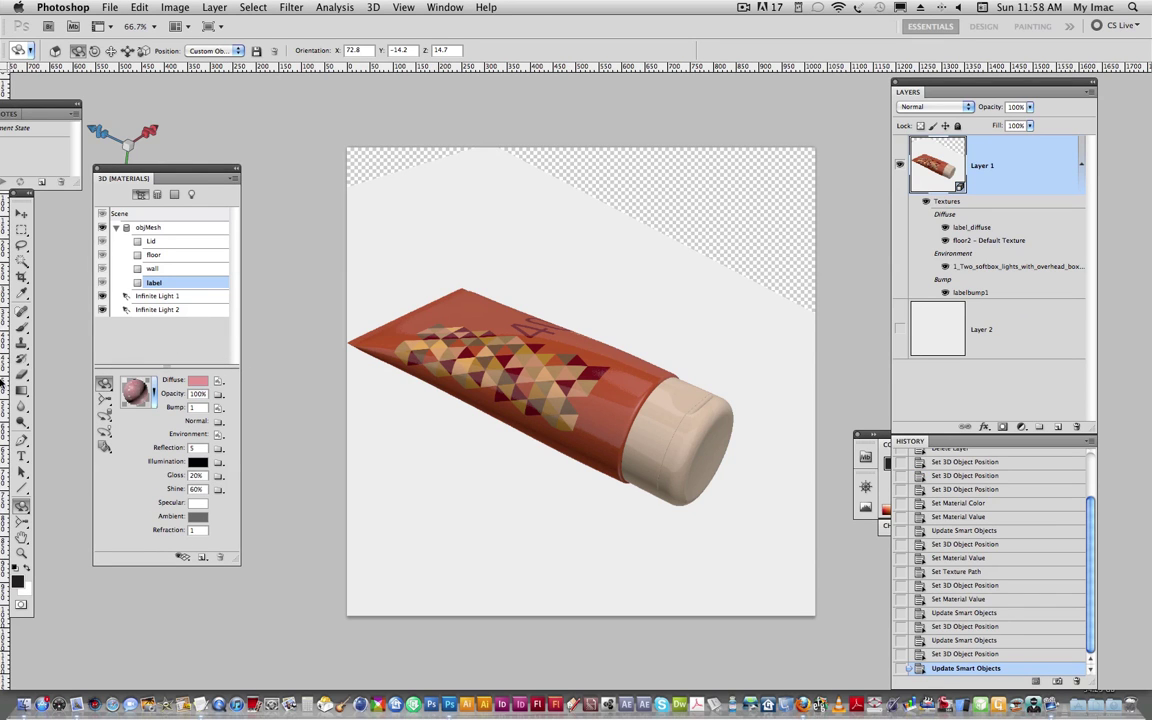
# Step: Set the Lid material's diffuse colour to a dark red sampled from the label pattern
pyautogui.click(21, 293)
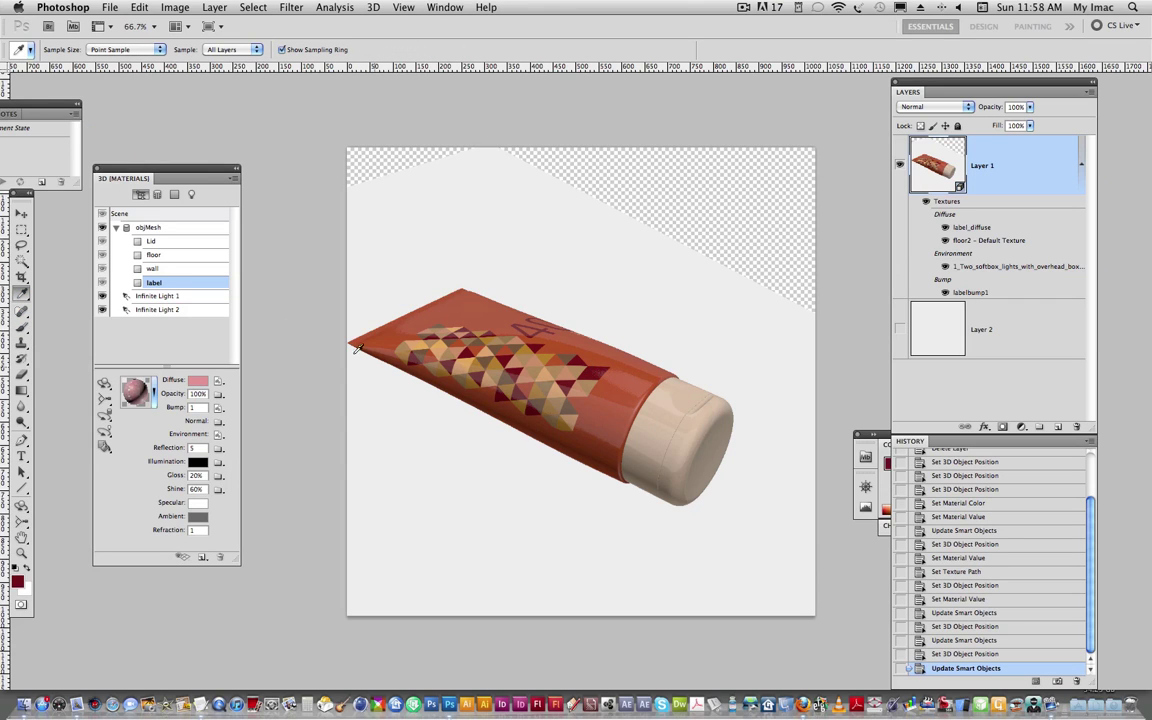
pyautogui.click(150, 242)
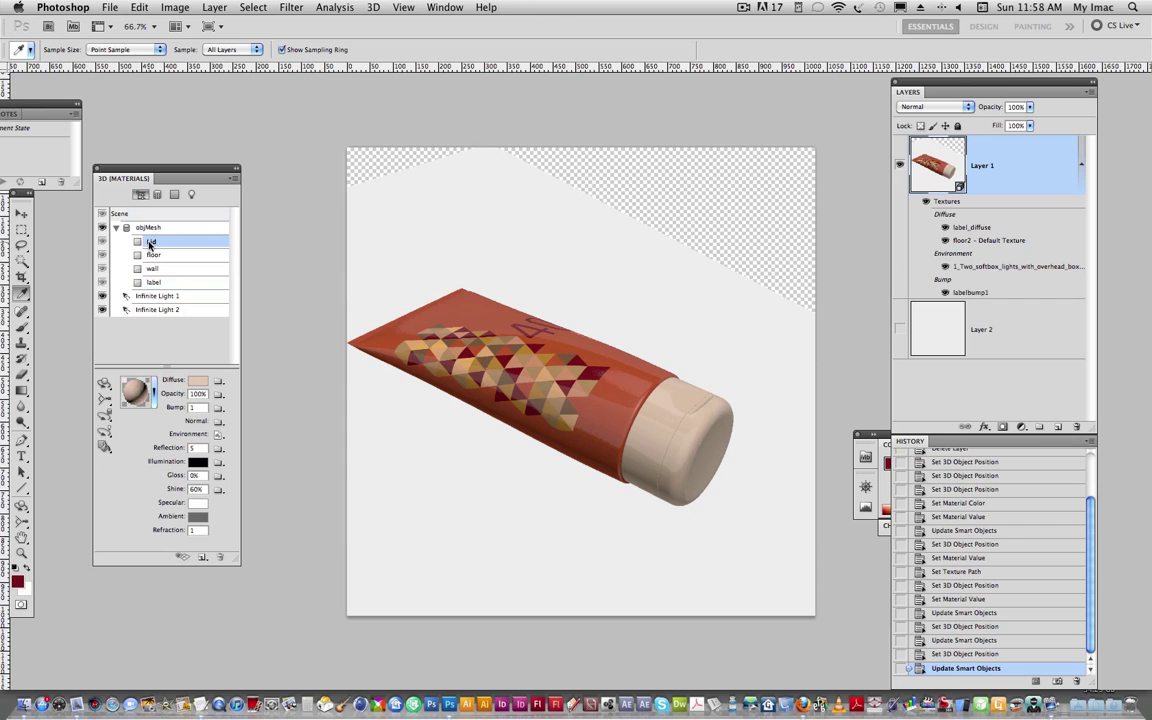
pyautogui.click(200, 386)
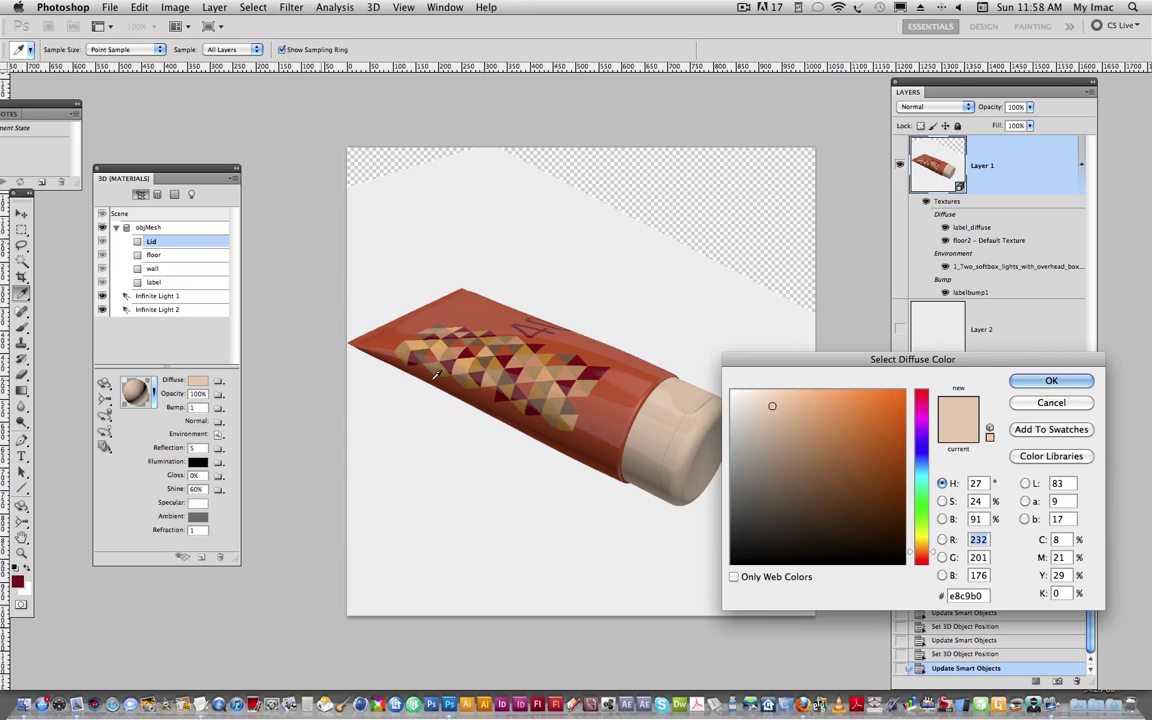
pyautogui.click(596, 368)
pyautogui.click(1052, 381)
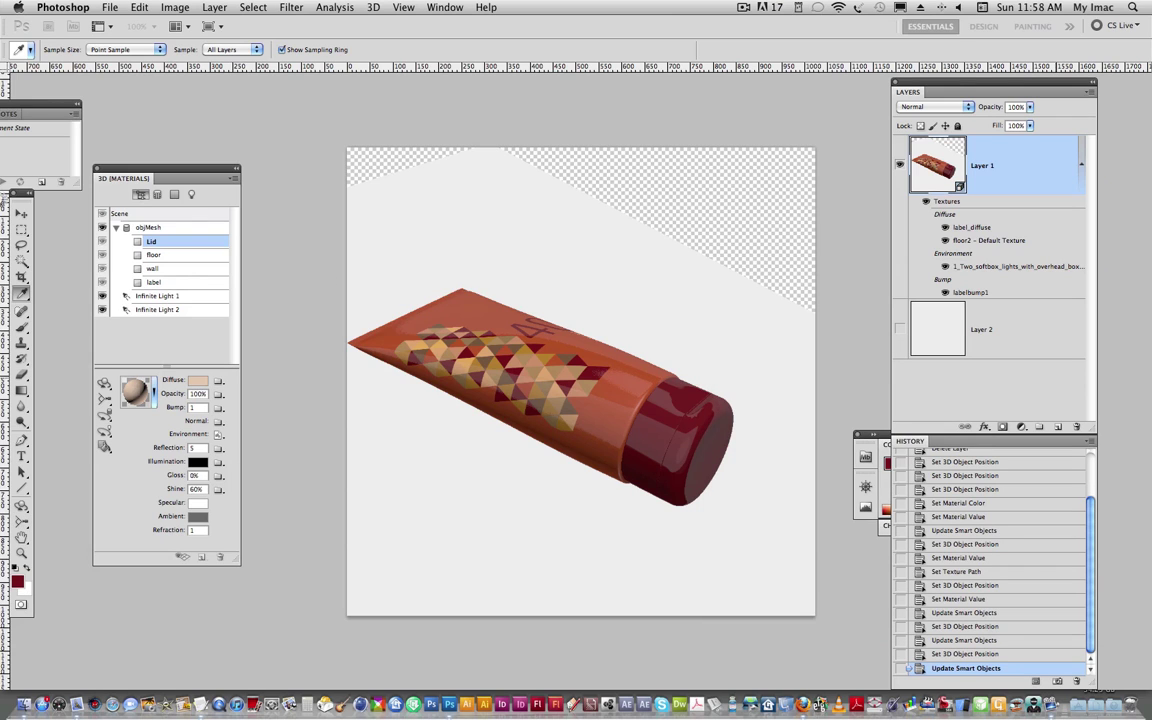
pyautogui.click(20, 212)
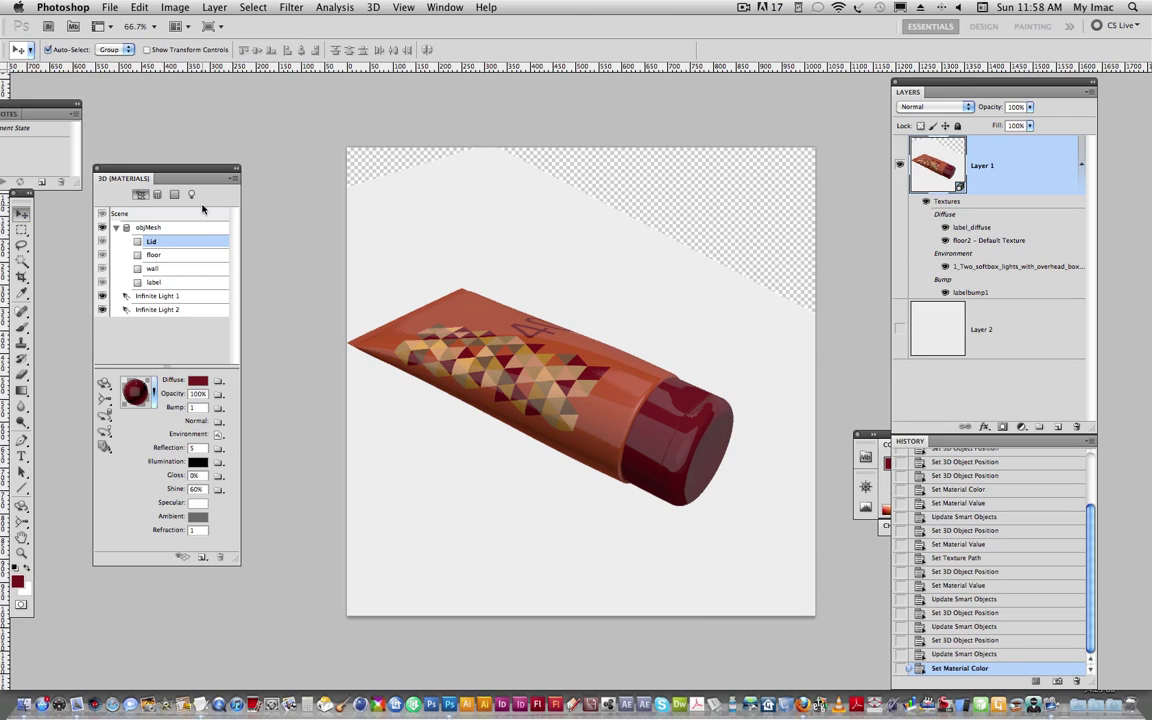
# Step: Set shadow softness to 100% on both Infinite Light 1 and Infinite Light 2
pyautogui.click(191, 194)
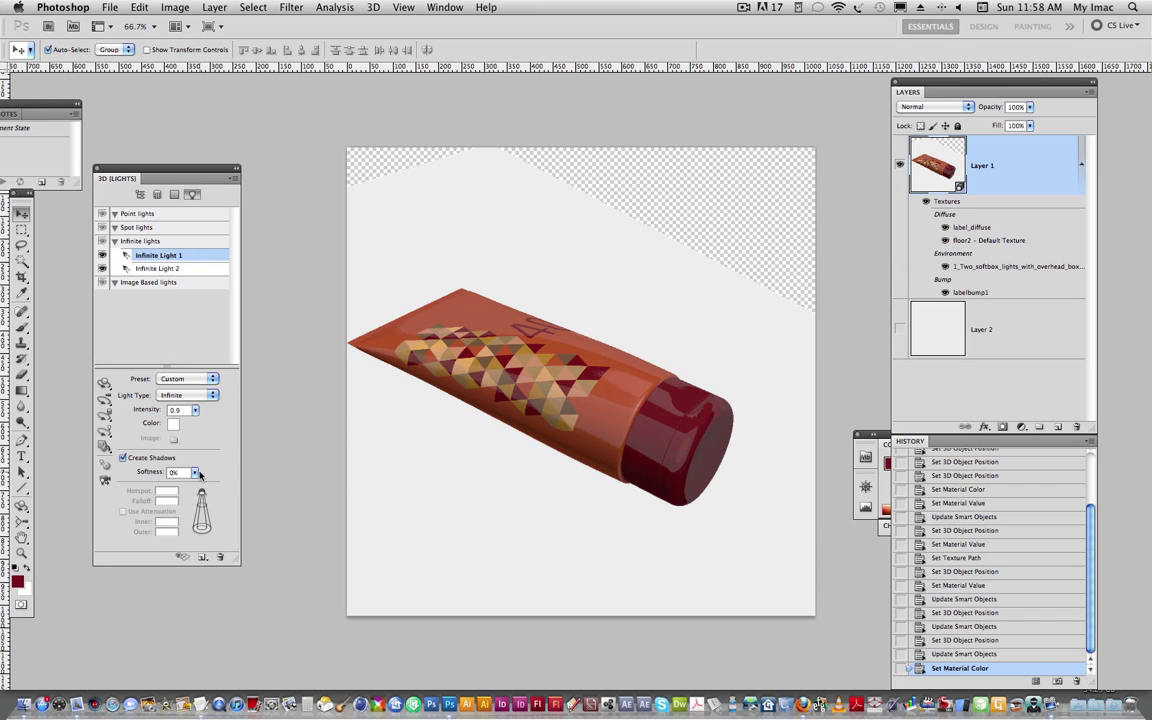
pyautogui.click(195, 472)
pyautogui.moveTo(165, 486); pyautogui.dragTo(231, 486)
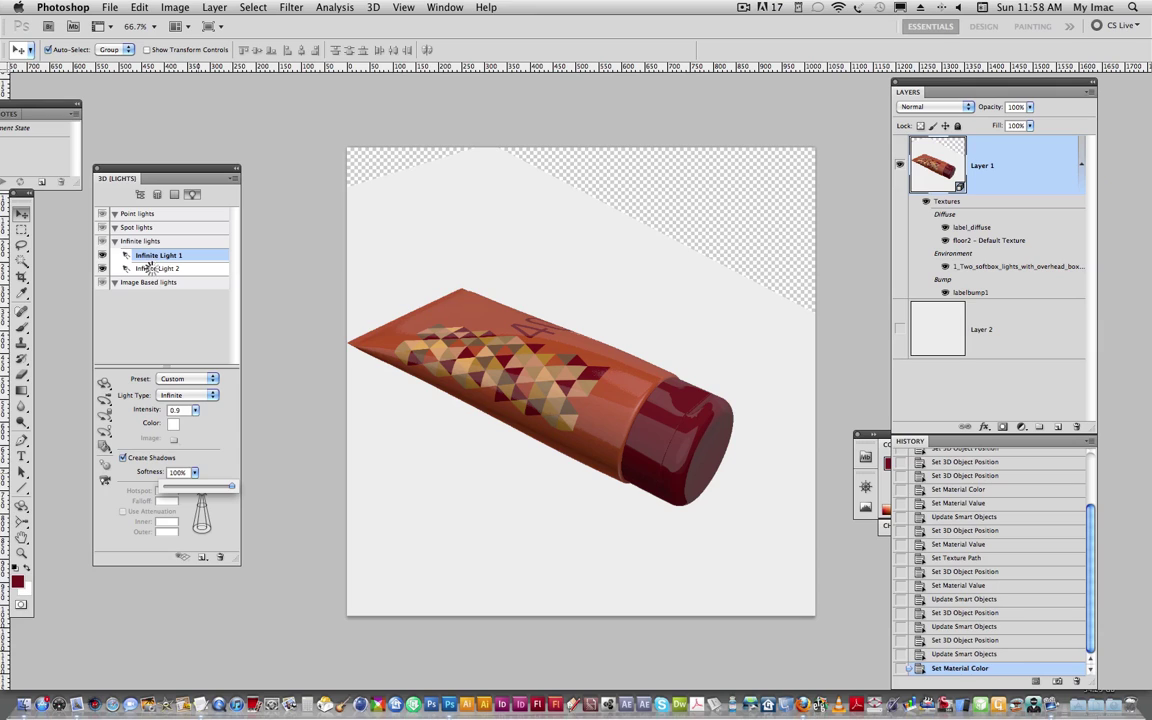
pyautogui.click(151, 270)
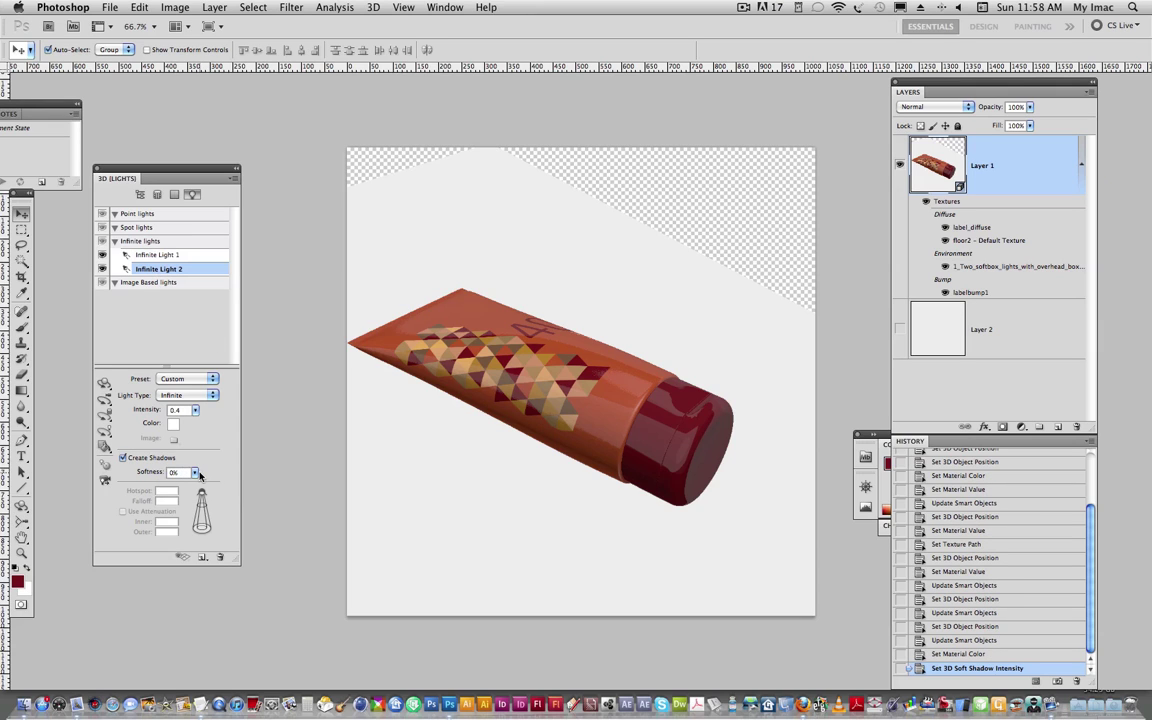
pyautogui.click(194, 472)
pyautogui.moveTo(166, 488); pyautogui.dragTo(250, 497)
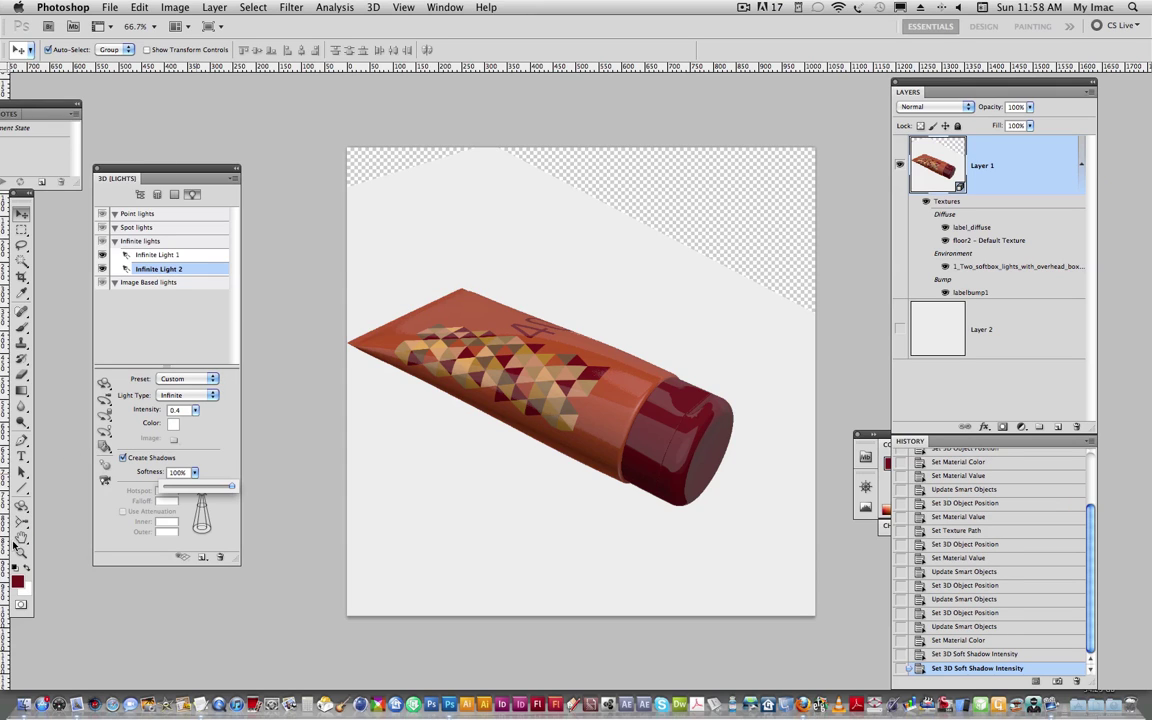
pyautogui.click(21, 505)
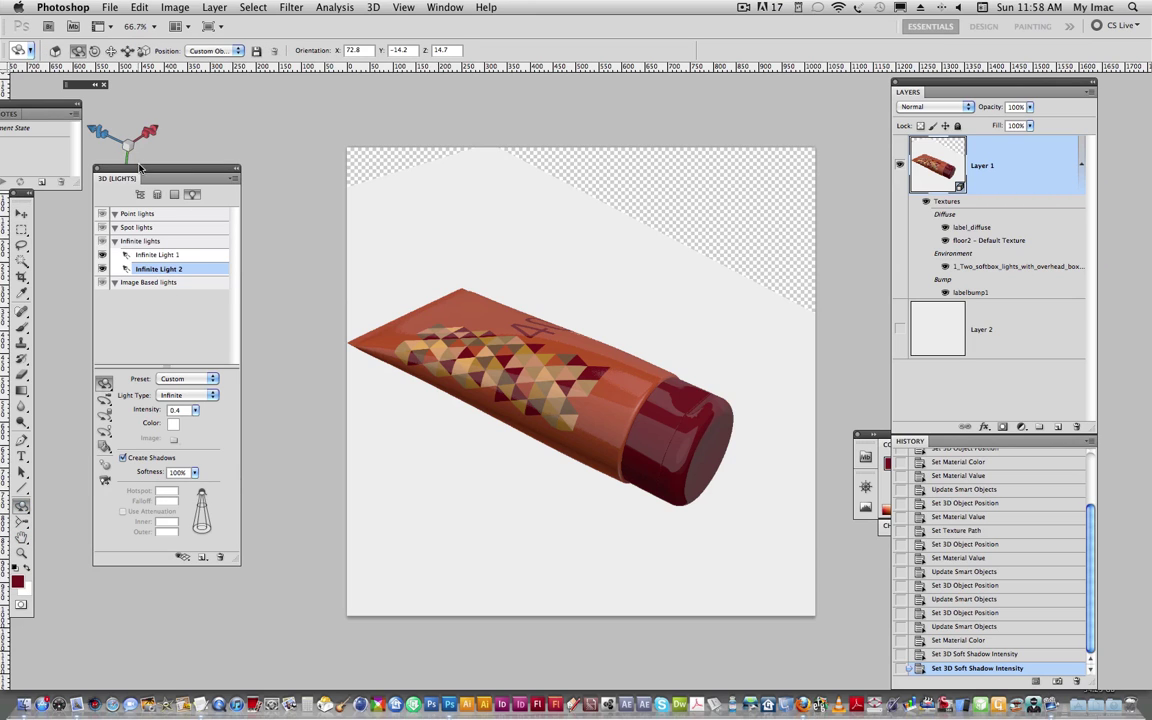
# Step: Move the 3D panel lower and drag the tube slightly right and down with the 3D object tool
pyautogui.moveTo(130, 168); pyautogui.dragTo(122, 269)
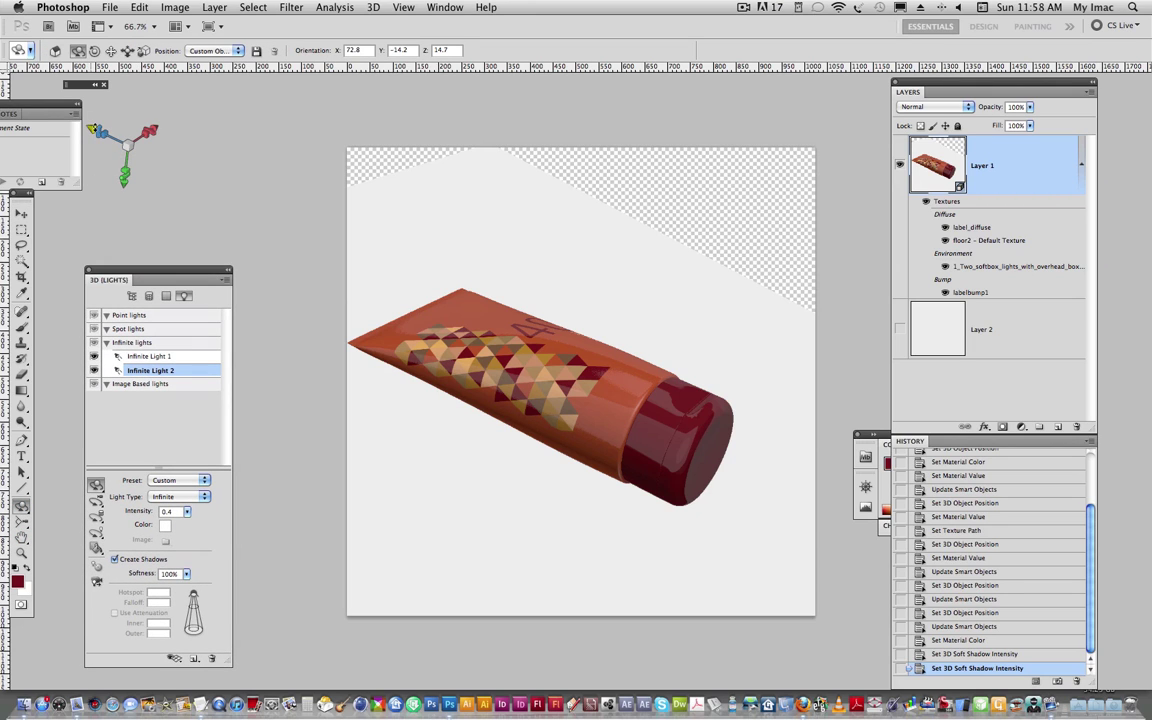
pyautogui.moveTo(100, 125); pyautogui.dragTo(171, 110)
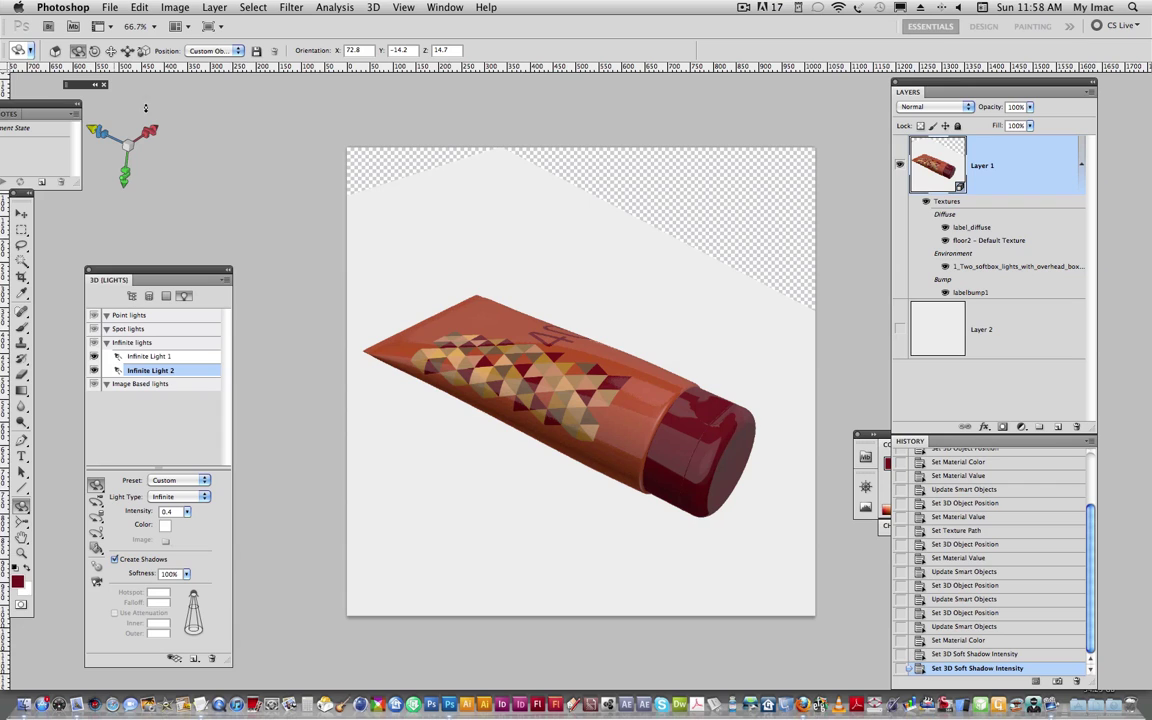
pyautogui.click(21, 213)
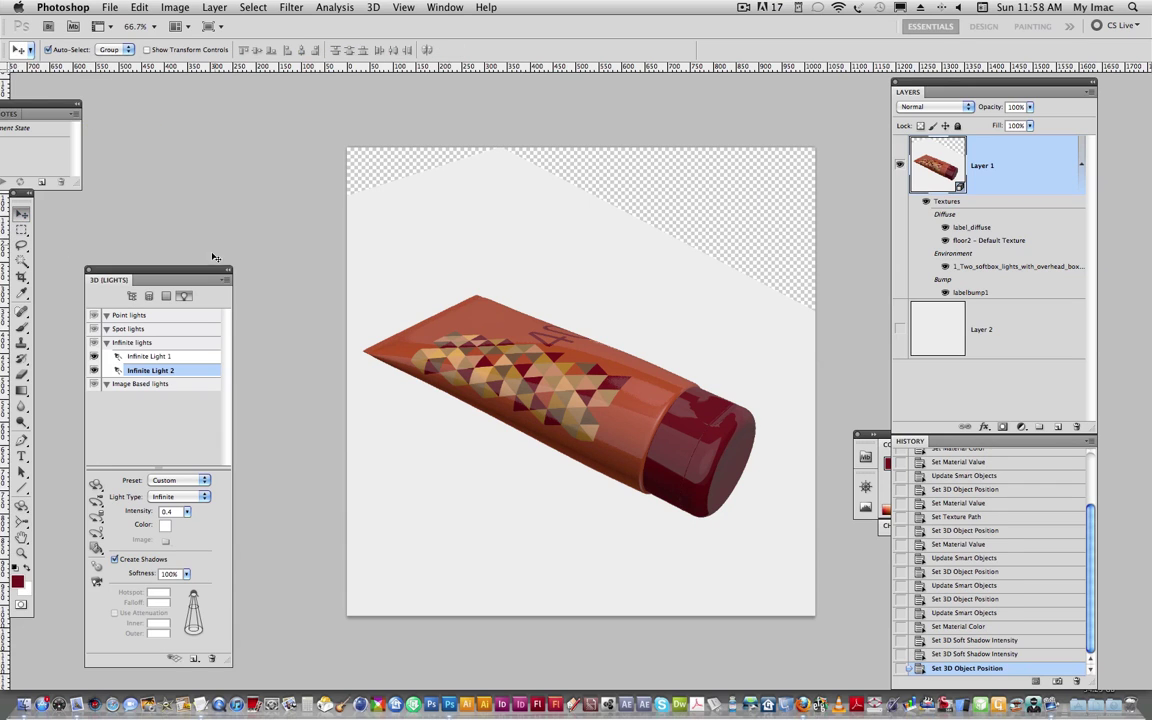
pyautogui.click(132, 296)
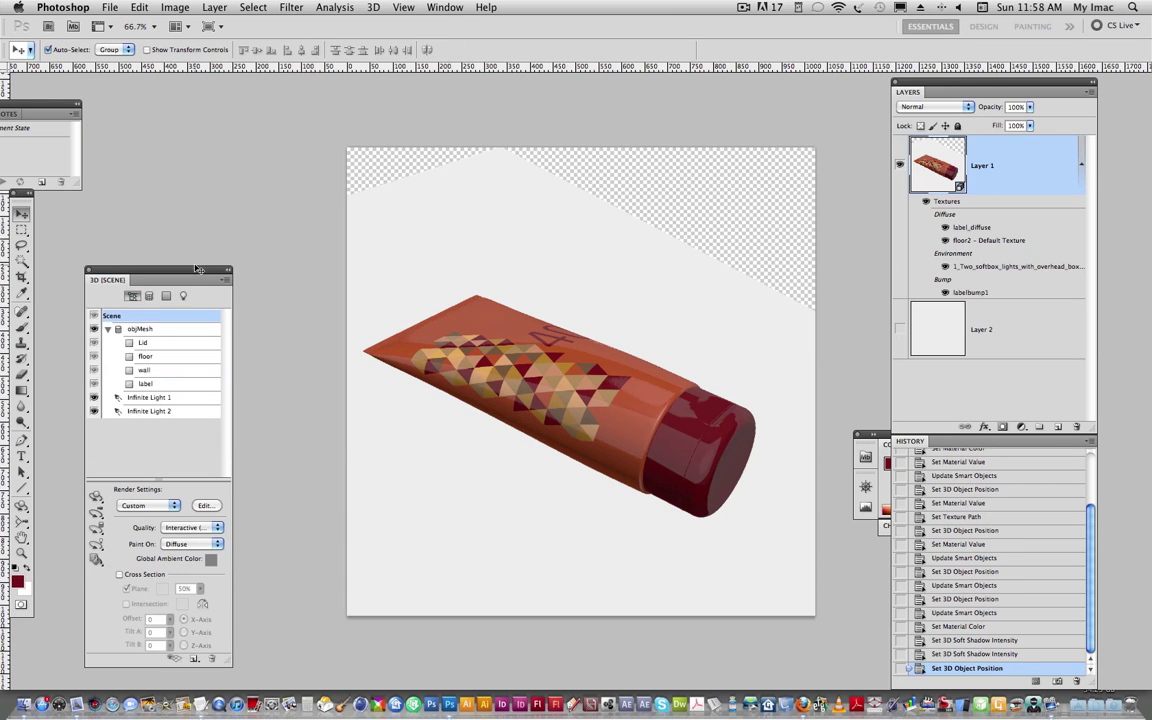
# Step: Move the 3D Scene panel to the top-left and set the render quality to Ray Traced
pyautogui.moveTo(175, 276); pyautogui.dragTo(208, 104)
pyautogui.click(197, 371)
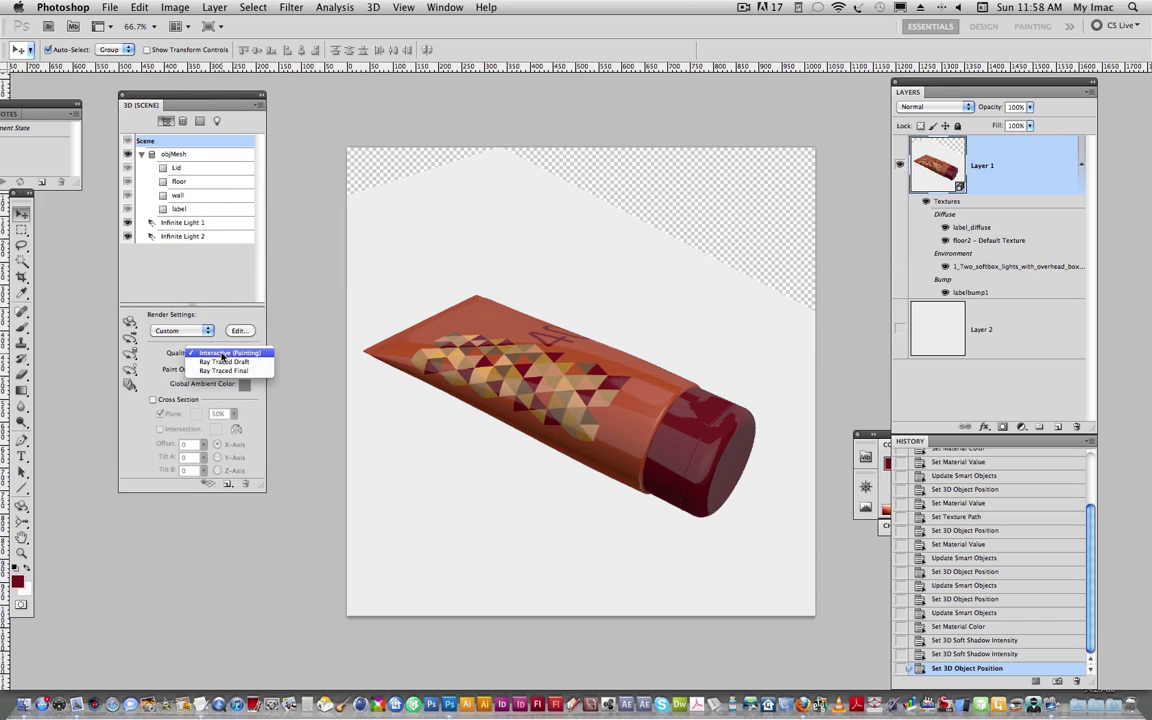
pyautogui.click(224, 368)
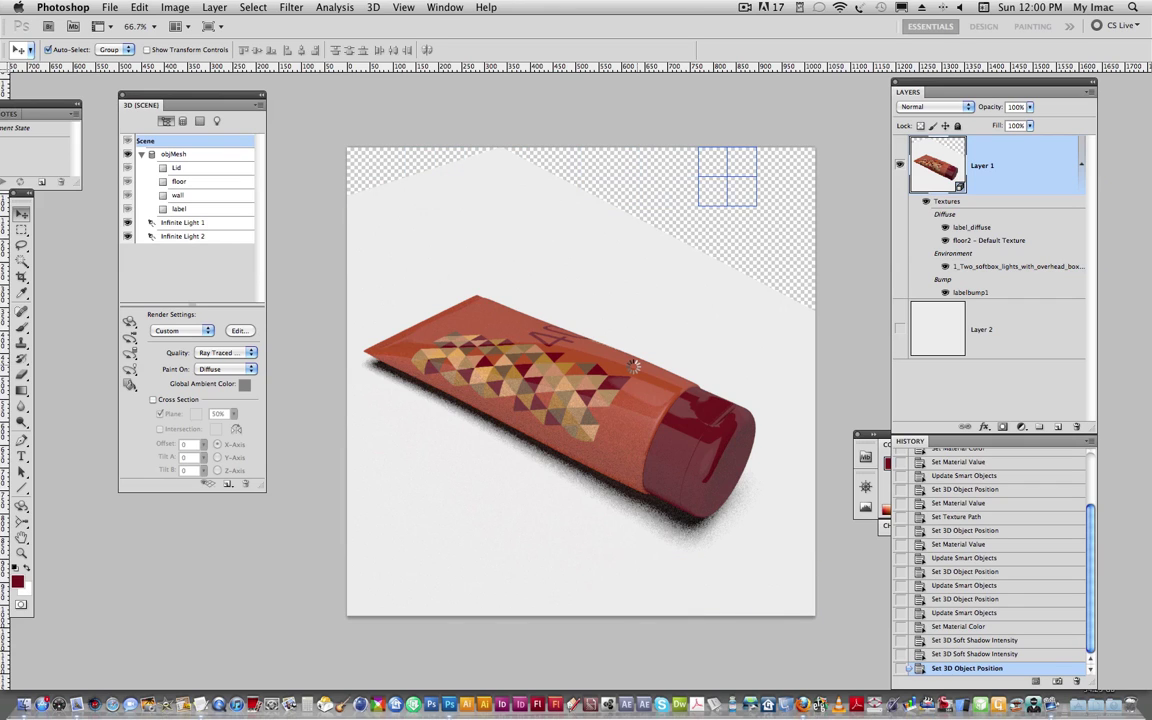
pyautogui.click(201, 122)
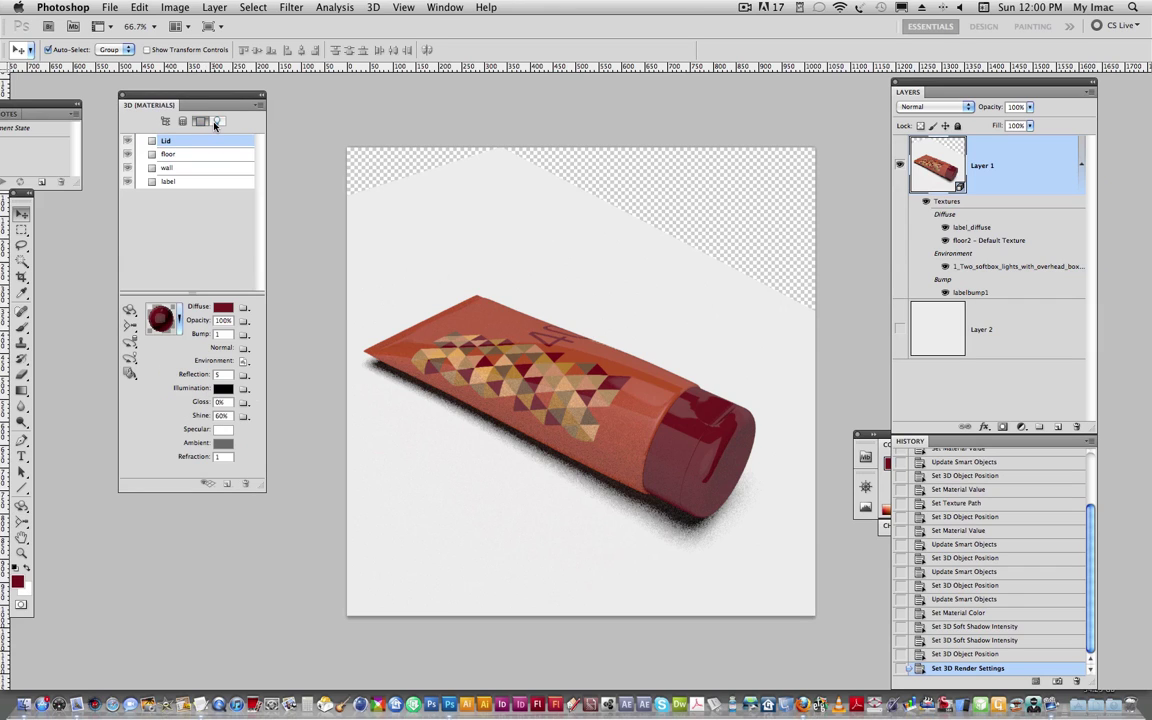
pyautogui.click(186, 170)
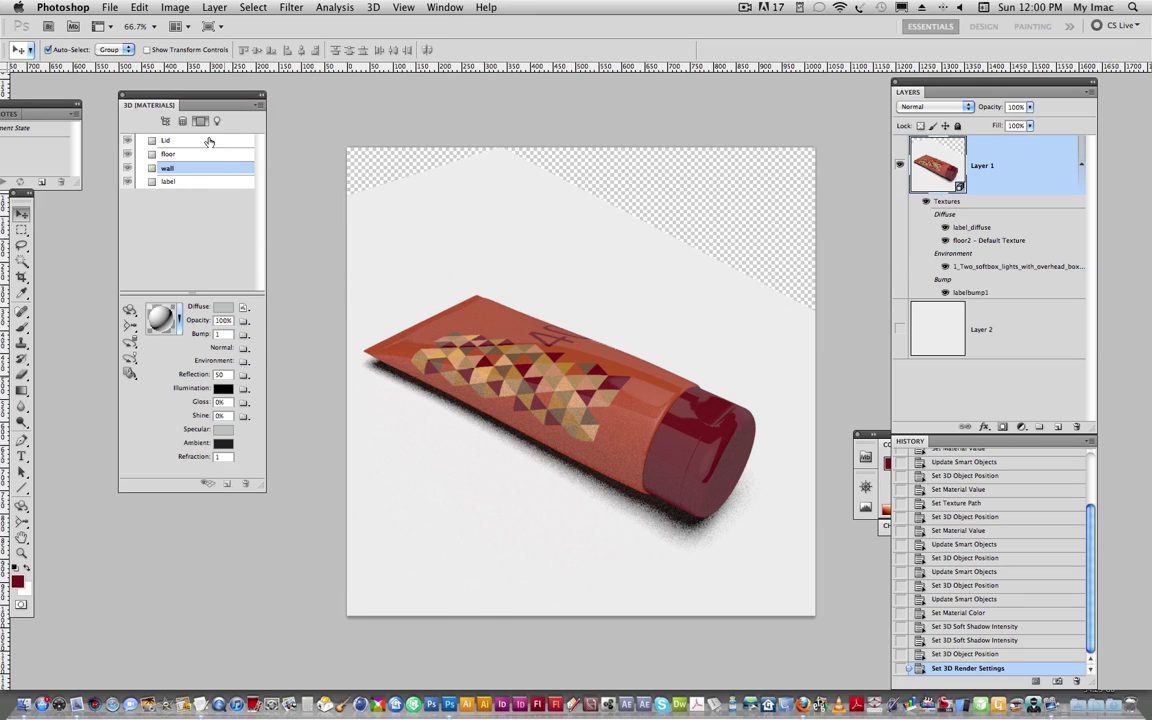
pyautogui.click(166, 121)
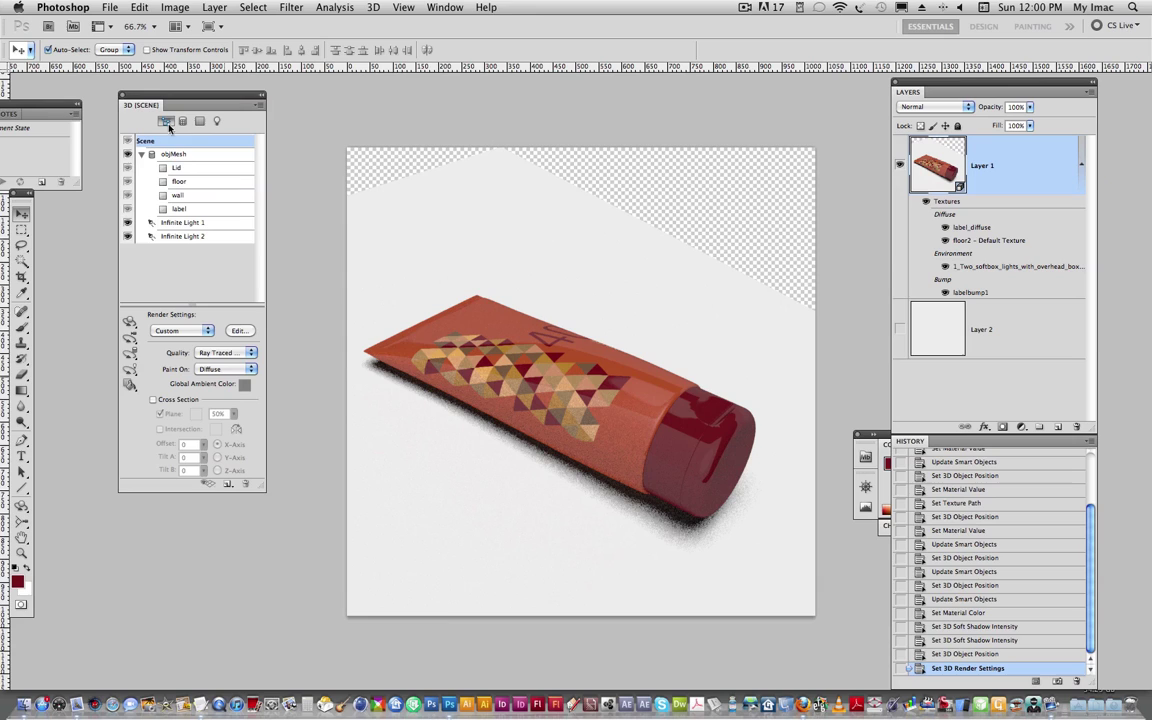
# Step: Render at Ray Traced Final and rotate the tube to 57.5, -31.3, 21.4, label facing forward
pyautogui.click(241, 353)
pyautogui.click(240, 353)
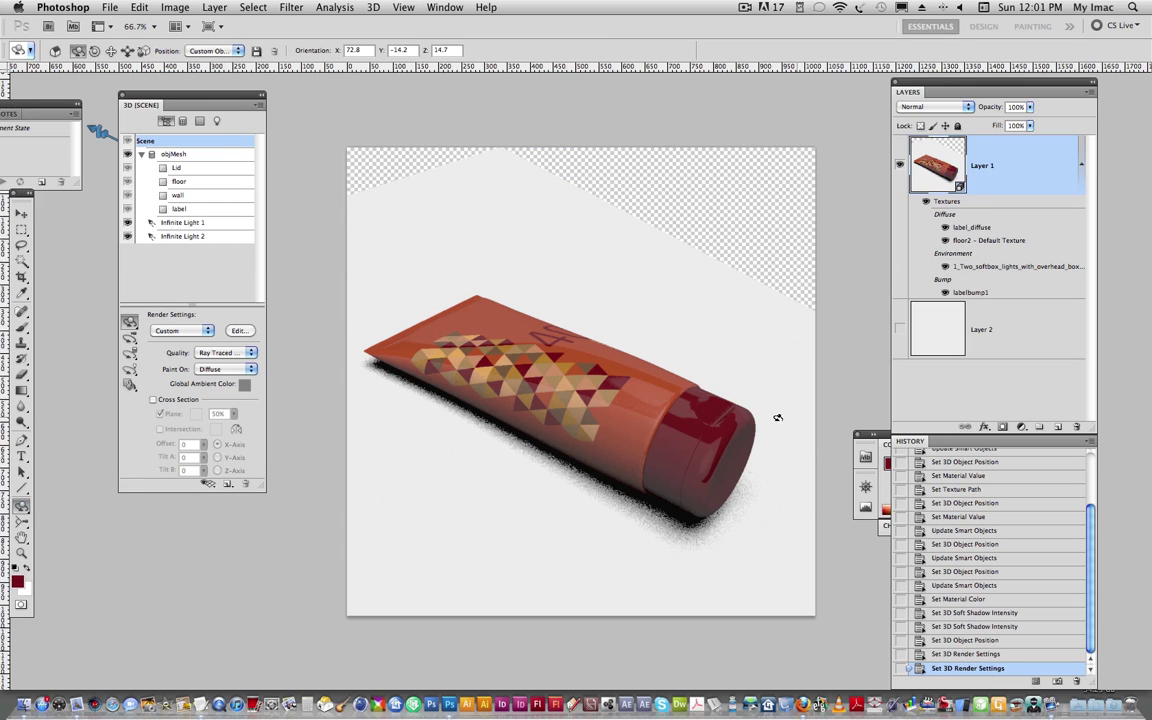
pyautogui.moveTo(630, 424); pyautogui.dragTo(625, 475)
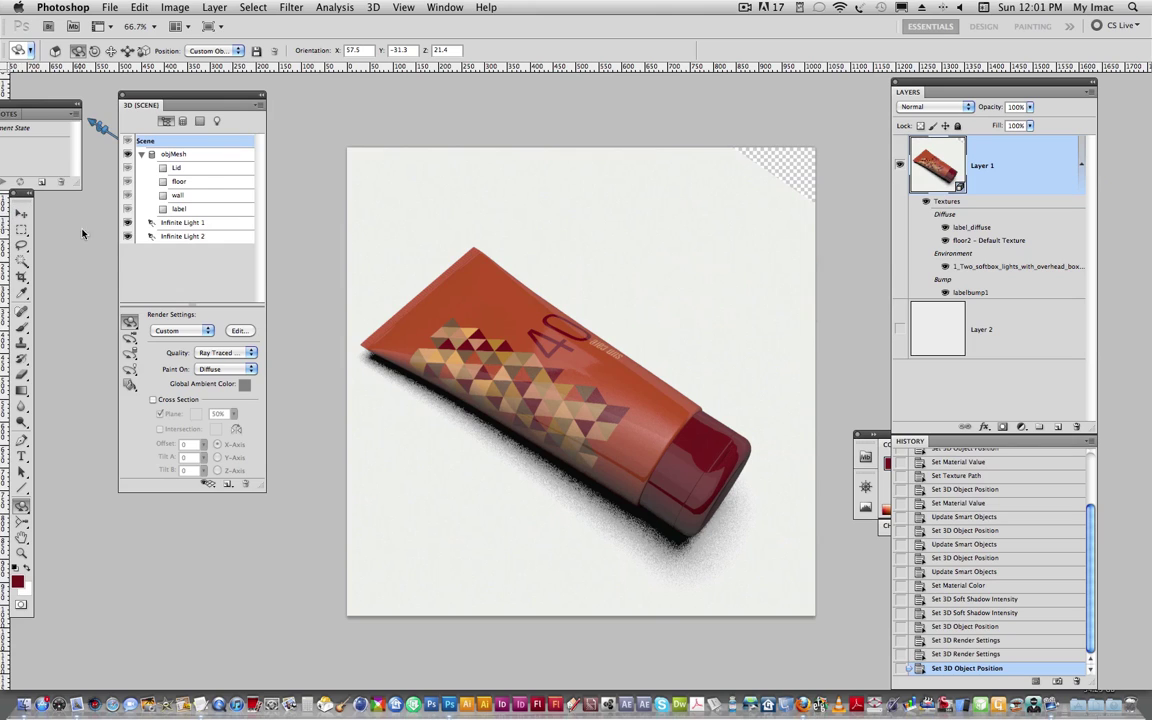
pyautogui.click(213, 123)
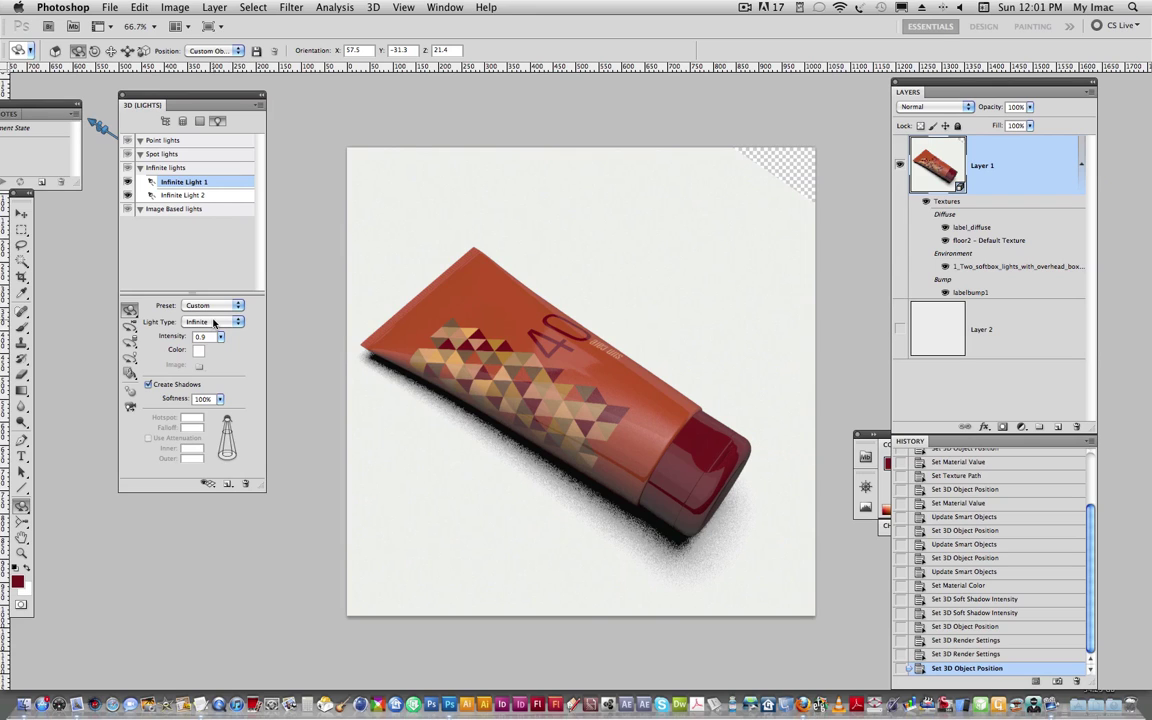
# Step: Re-aim Infinite Light 1, with light guides shown, to orientation 438.9, 24.4, -136.7
pyautogui.click(129, 356)
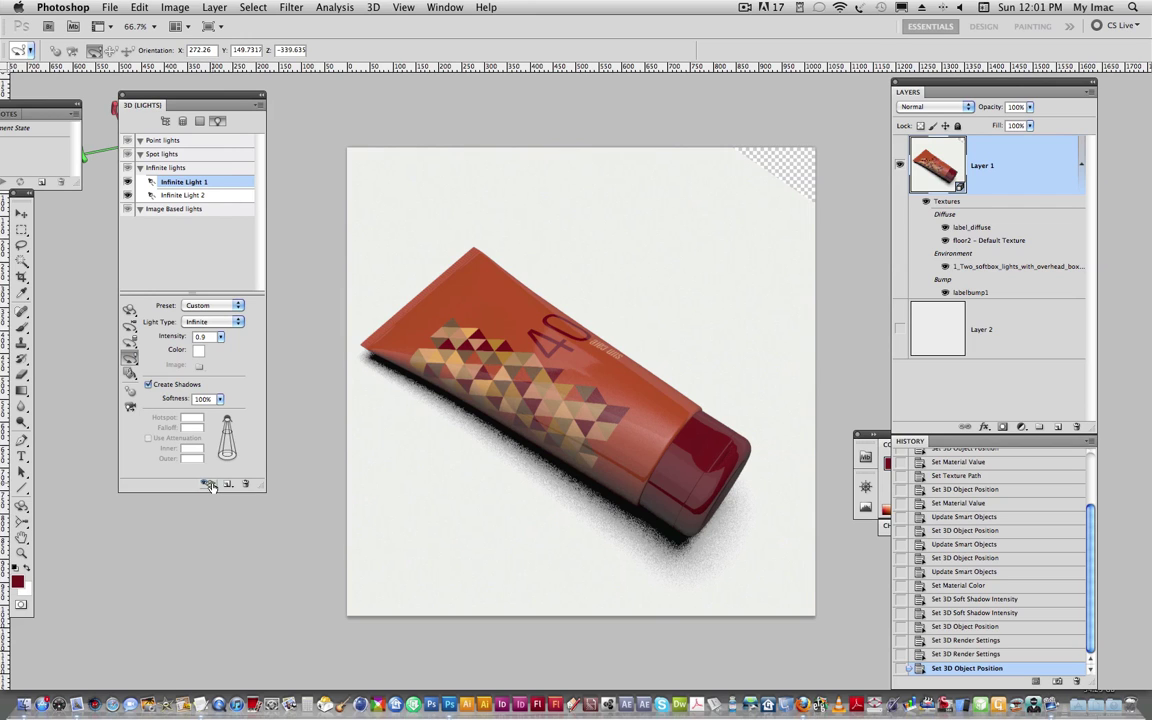
pyautogui.moveTo(428, 282); pyautogui.dragTo(366, 366)
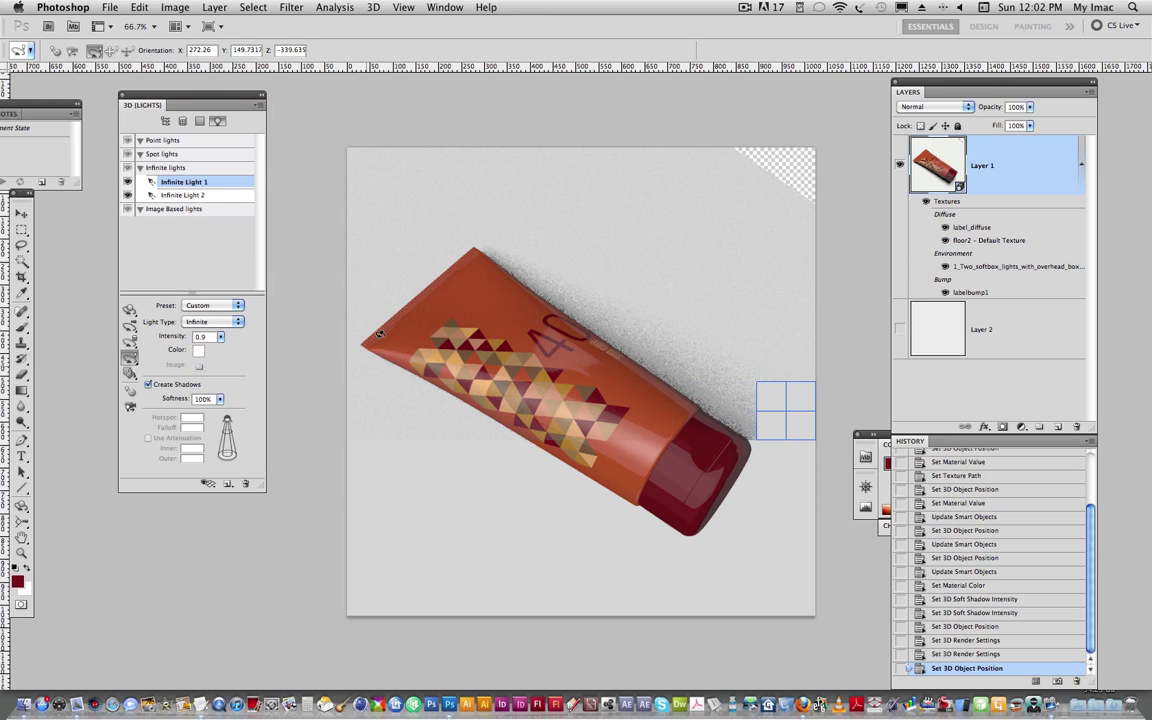
pyautogui.moveTo(527, 351)
pyautogui.mouseDown()
pyautogui.moveTo(476, 310)
pyautogui.moveTo(498, 289)
pyautogui.moveTo(477, 297)
pyautogui.mouseUp()
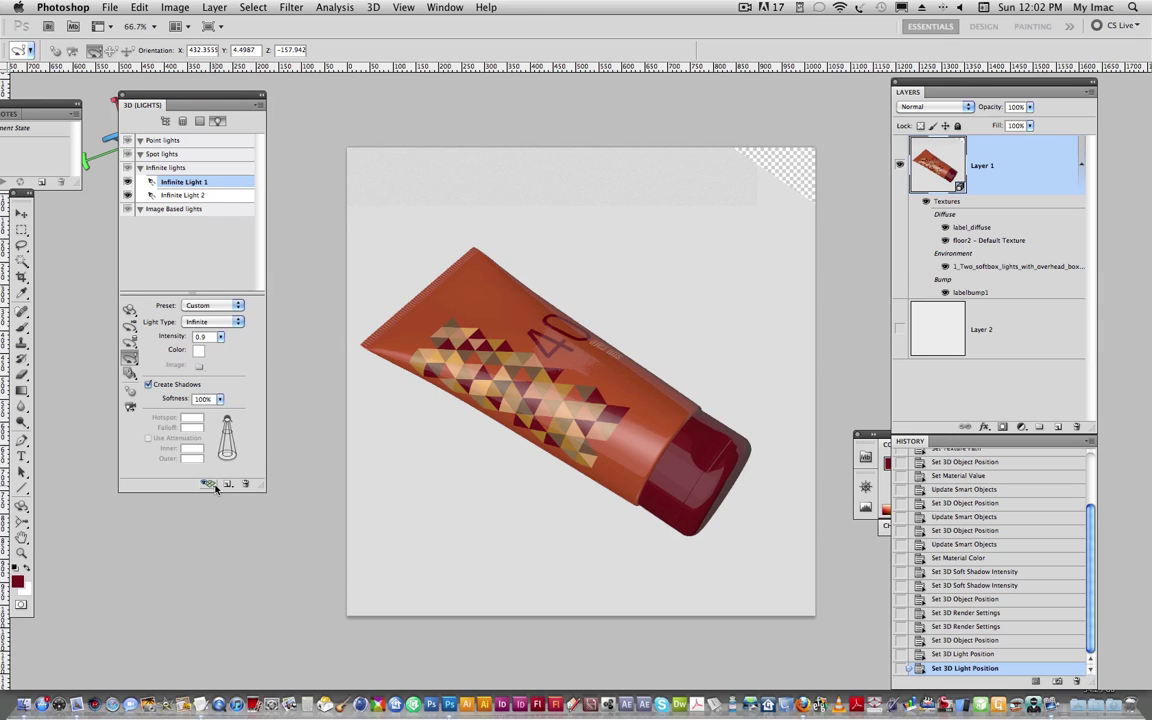
pyautogui.click(208, 484)
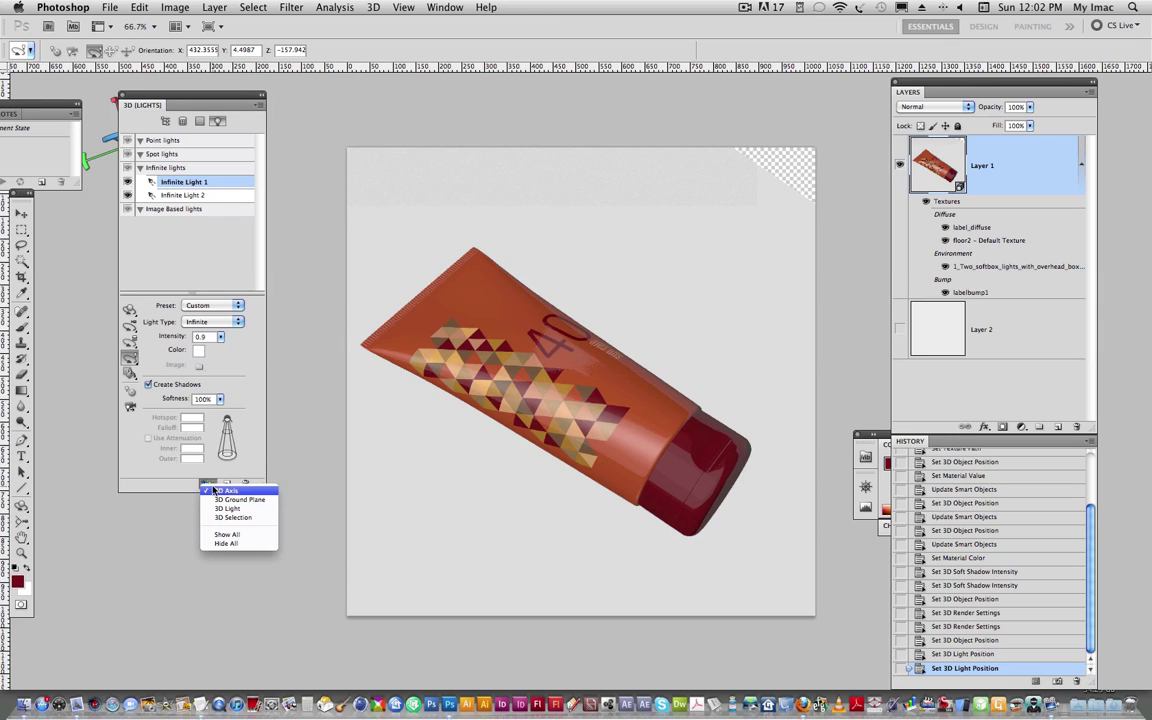
pyautogui.click(225, 506)
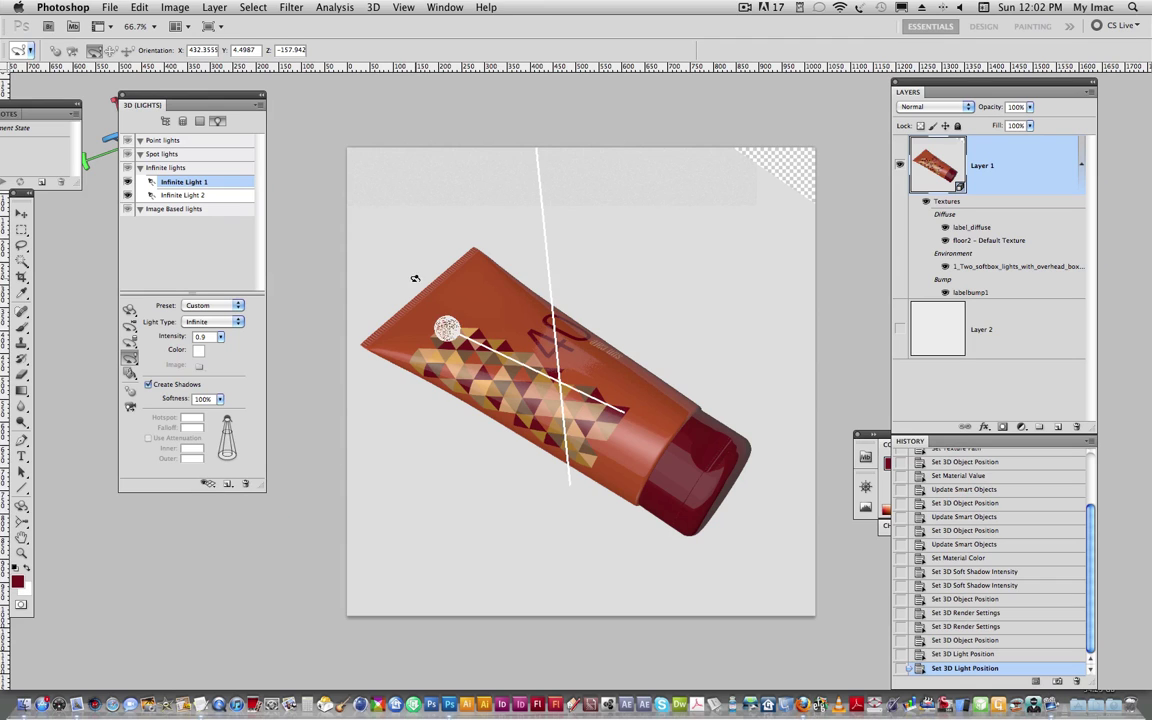
pyautogui.moveTo(439, 331)
pyautogui.mouseDown()
pyautogui.moveTo(441, 348)
pyautogui.moveTo(443, 338)
pyautogui.mouseUp()
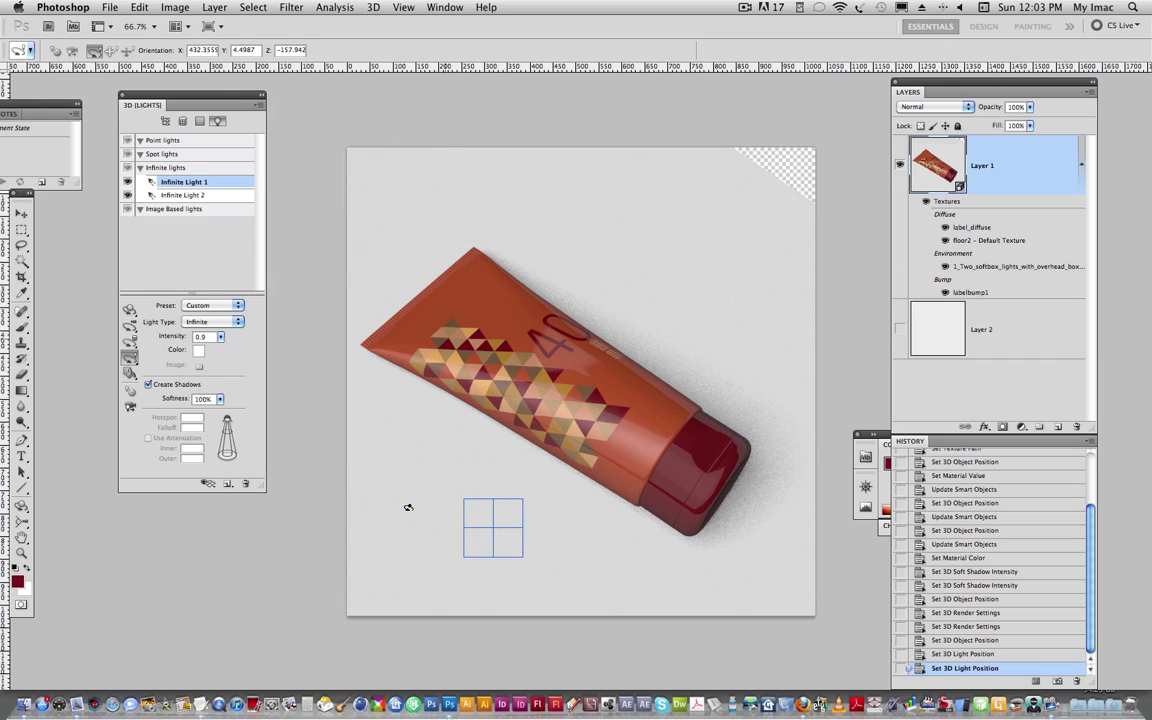
pyautogui.moveTo(408, 507); pyautogui.dragTo(408, 507)
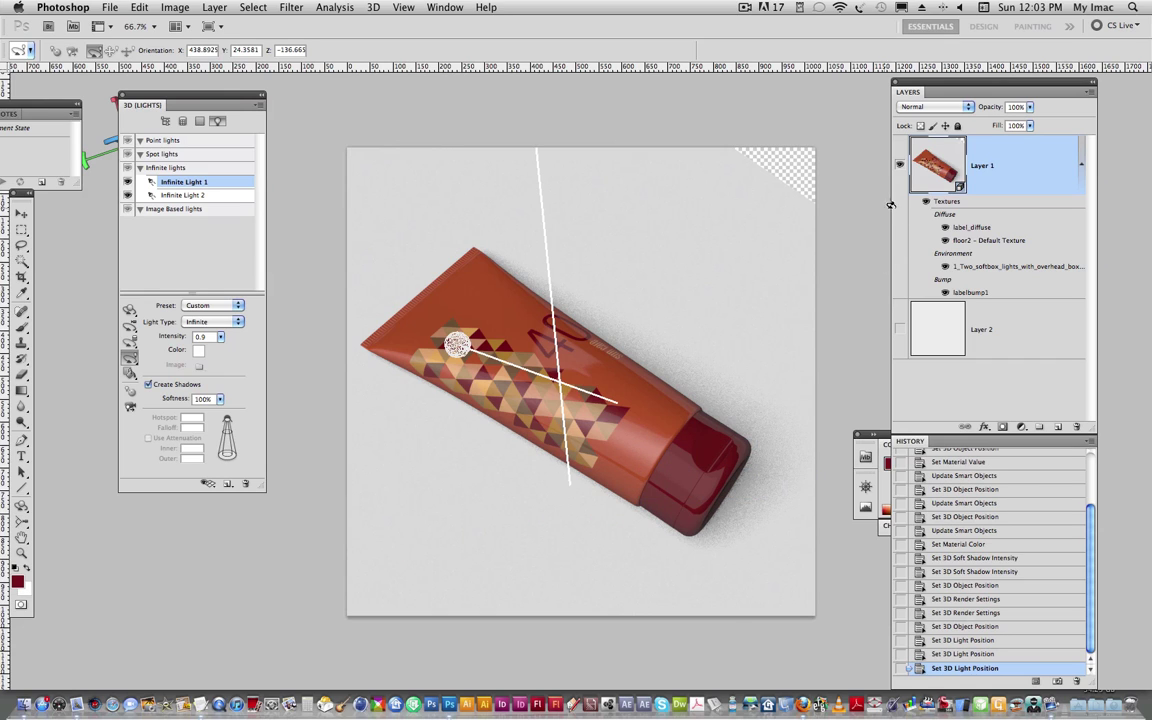
# Step: Fill Layer 2 with light grey sampled from the floor and make it visible
pyautogui.click(951, 327)
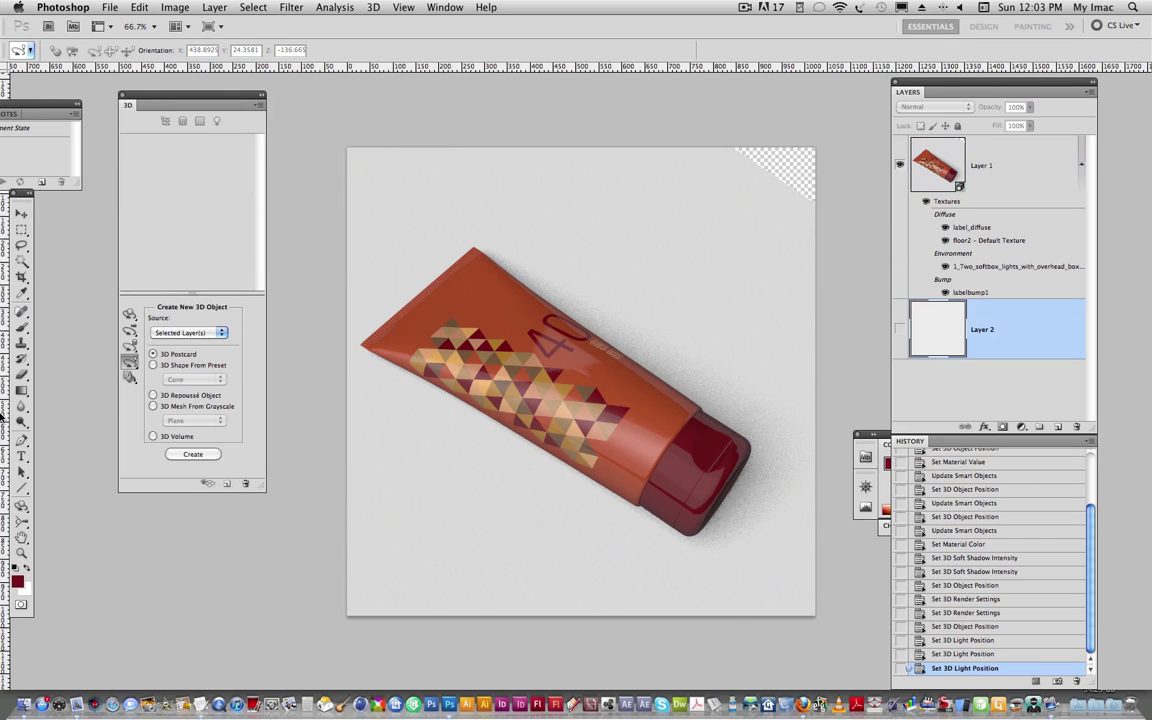
pyautogui.click(21, 292)
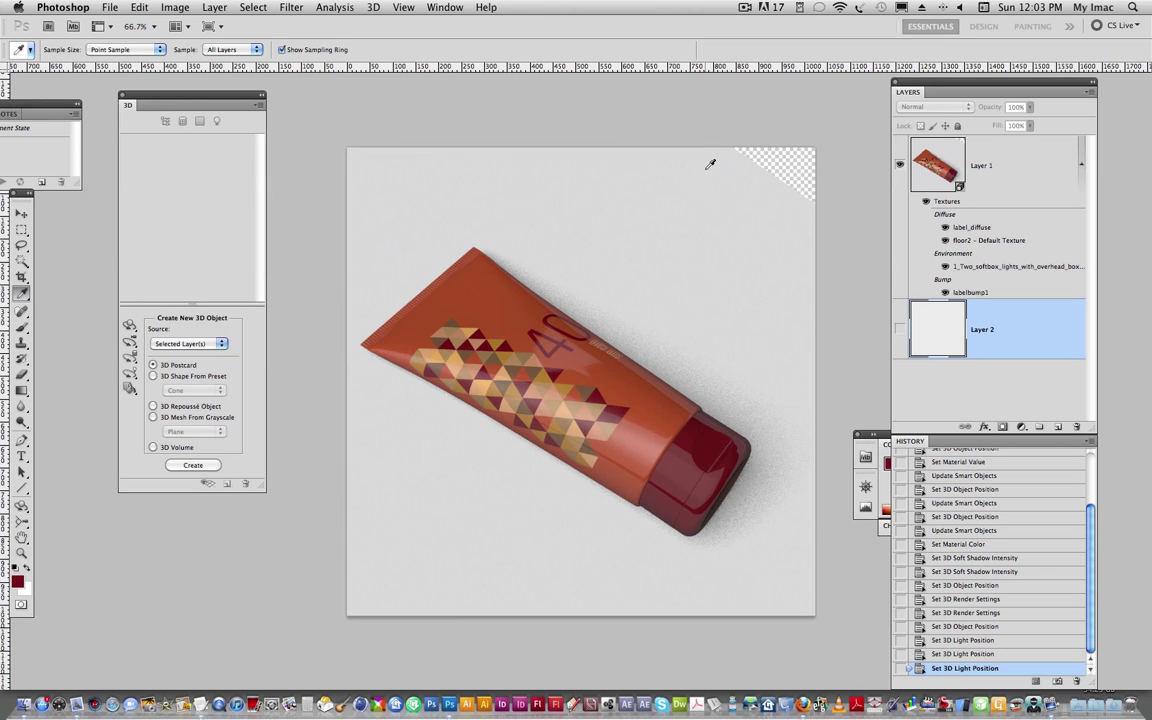
pyautogui.hotkey('alt', 'BackSpace')
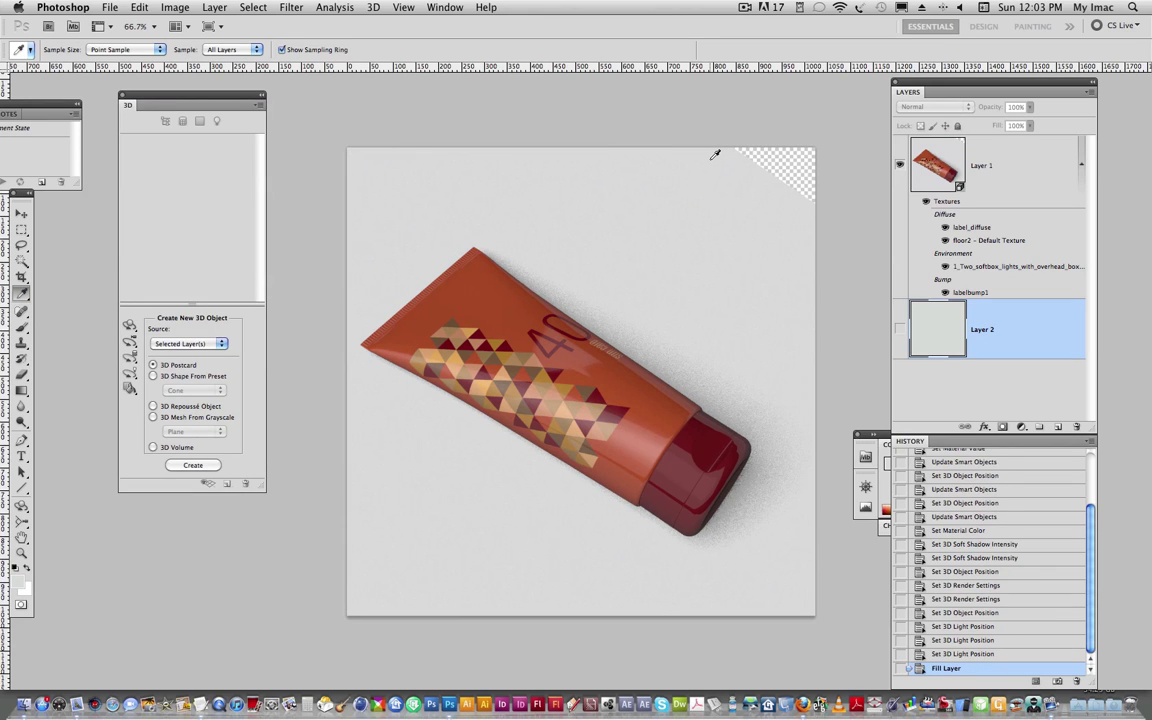
pyautogui.click(899, 328)
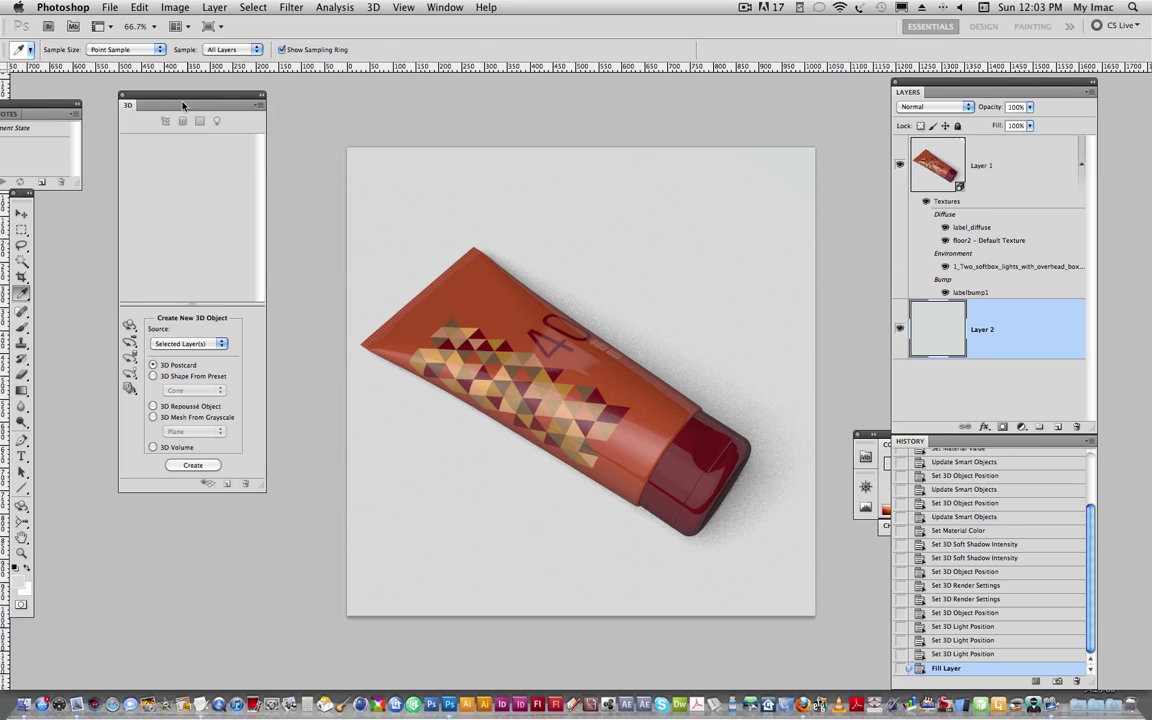
pyautogui.click(17, 213)
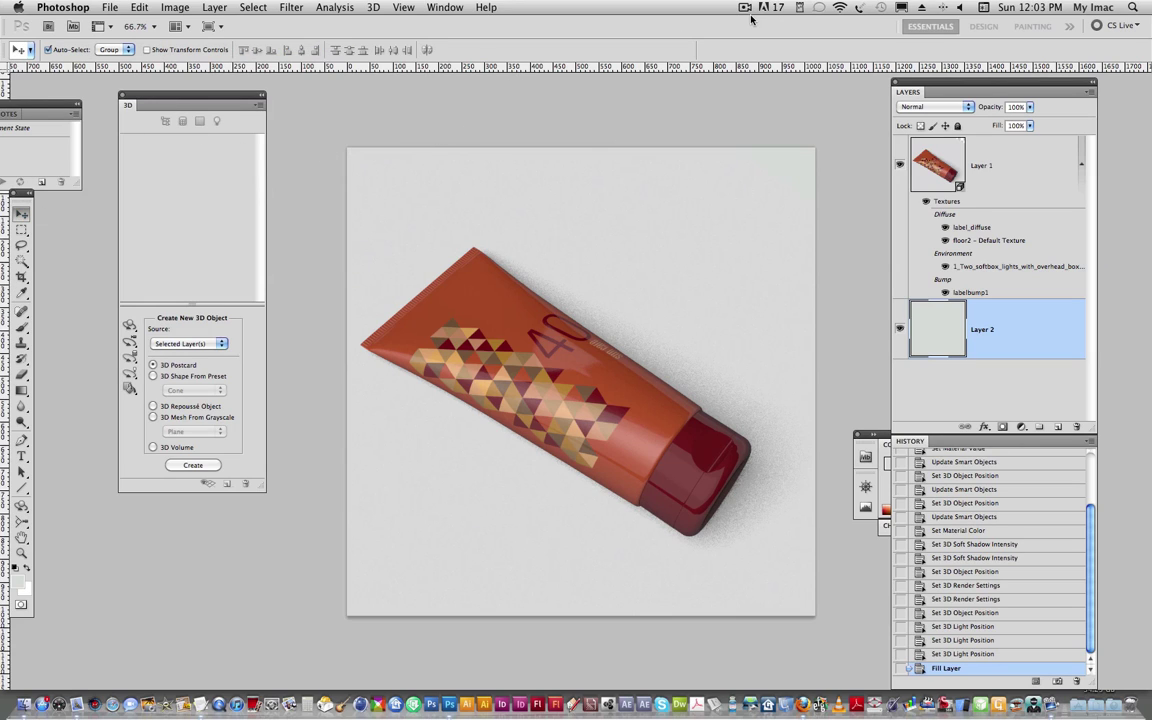